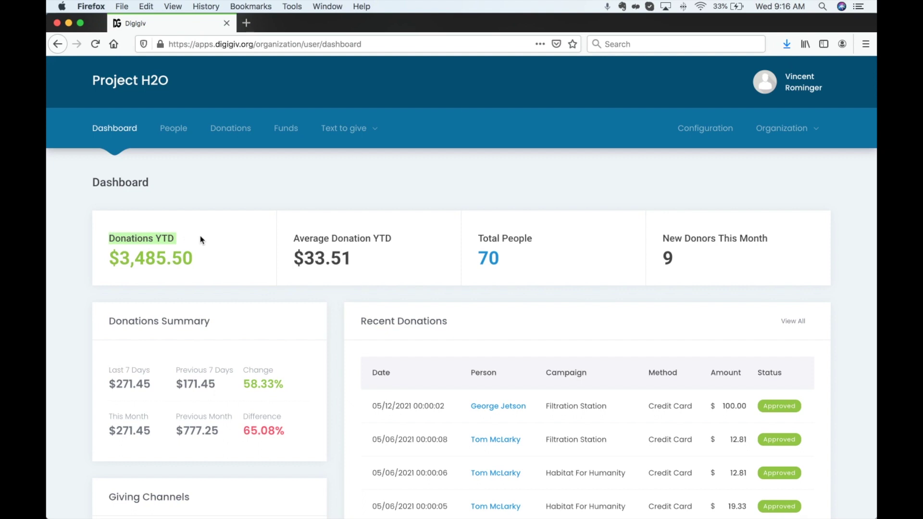
Examine the dashboard's year-to-date figures, donations summary, recent donations, giving channels and donation overview chart
{"action": "left_click_drag", "start_coordinate": [293, 239], "coordinate": [378, 240]}
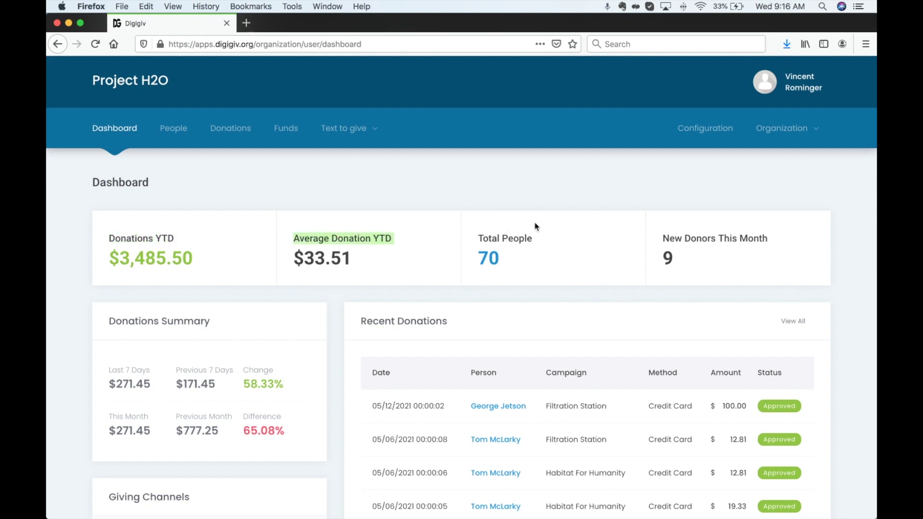
{"action": "left_click_drag", "start_coordinate": [502, 239], "coordinate": [544, 243]}
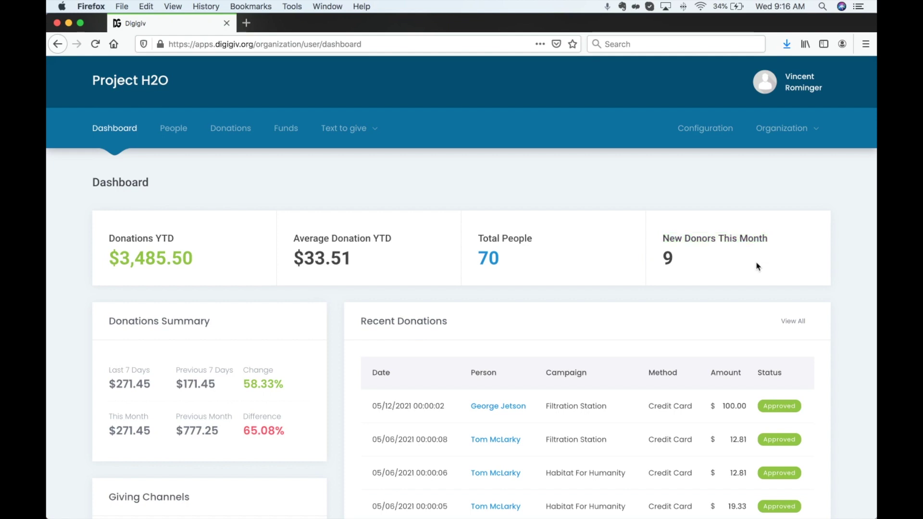
{"action": "scroll", "coordinate": [201, 333], "scroll_direction": "down", "scroll_amount": 3}
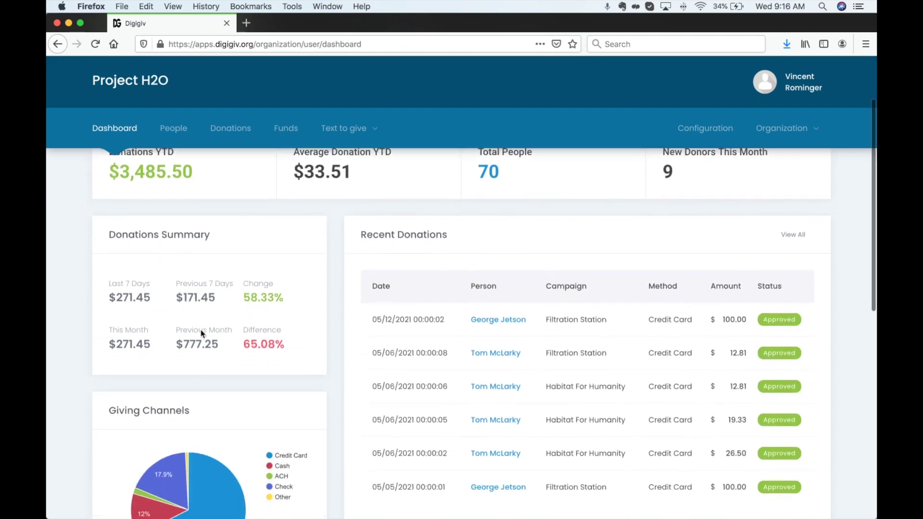
{"action": "scroll", "coordinate": [202, 333], "scroll_direction": "down", "scroll_amount": 1}
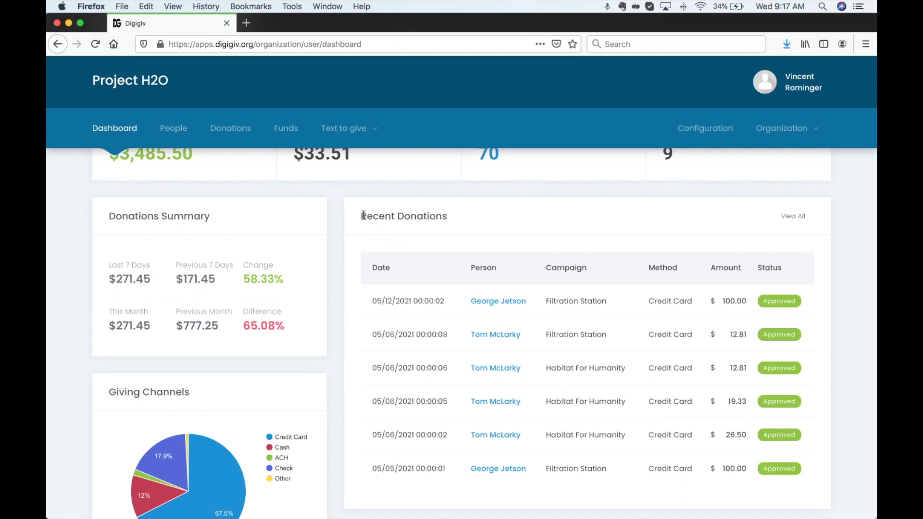
{"action": "left_click_drag", "start_coordinate": [361, 215], "coordinate": [451, 232]}
{"action": "left_click", "coordinate": [471, 229]}
{"action": "scroll", "coordinate": [471, 229], "scroll_direction": "down", "scroll_amount": 2}
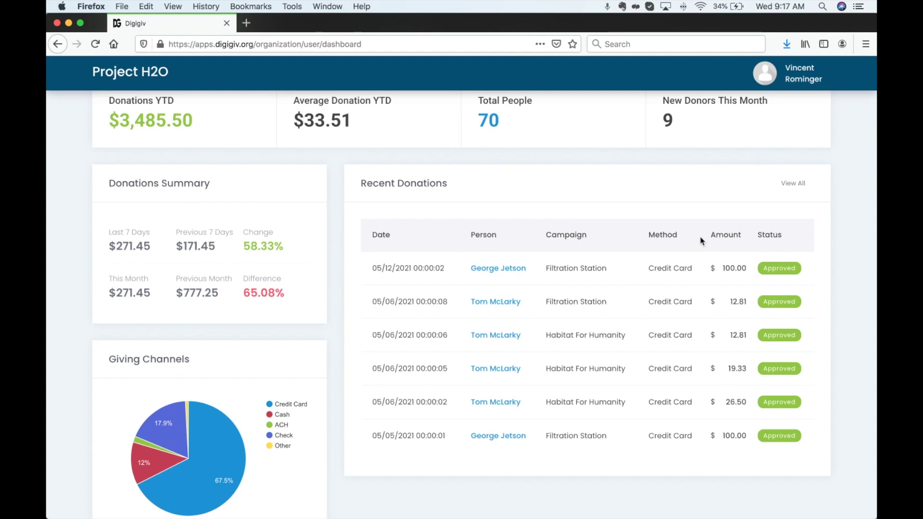
{"action": "scroll", "coordinate": [584, 313], "scroll_direction": "down", "scroll_amount": 3}
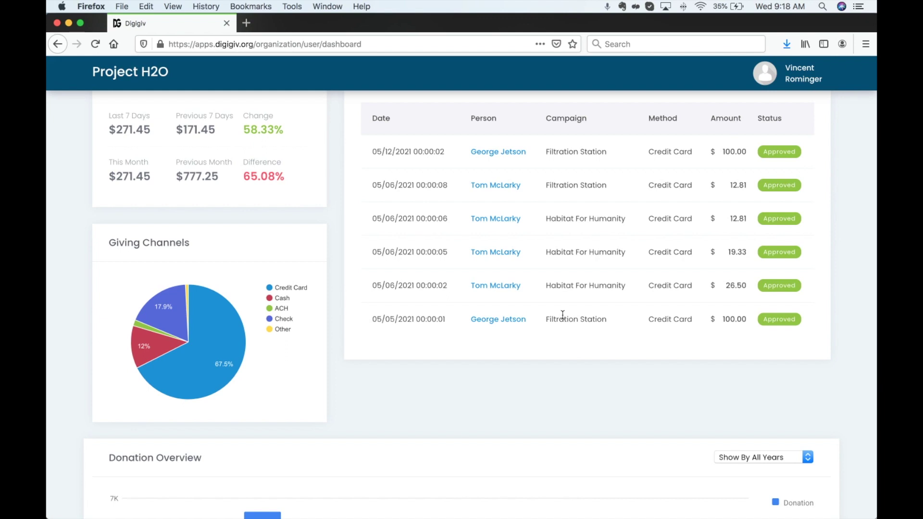
{"action": "scroll", "coordinate": [485, 406], "scroll_direction": "down", "scroll_amount": 5}
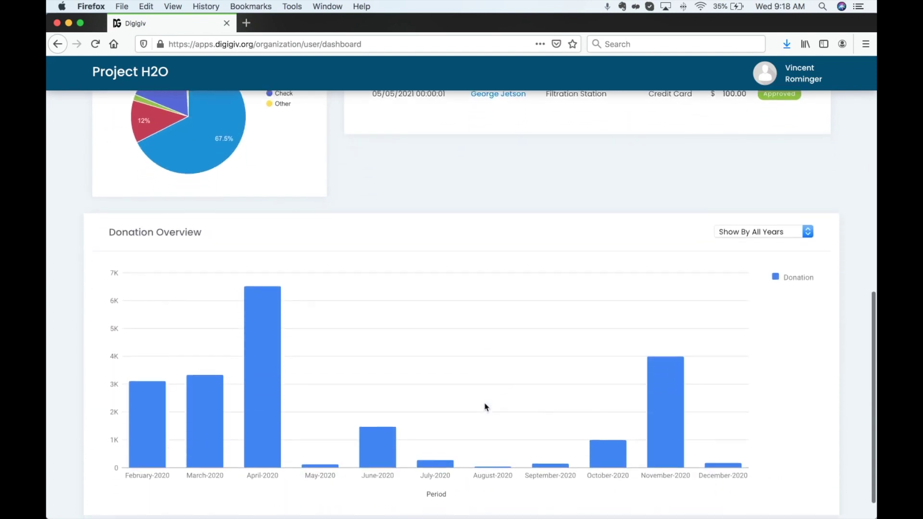
{"action": "scroll", "coordinate": [484, 406], "scroll_direction": "down", "scroll_amount": 1}
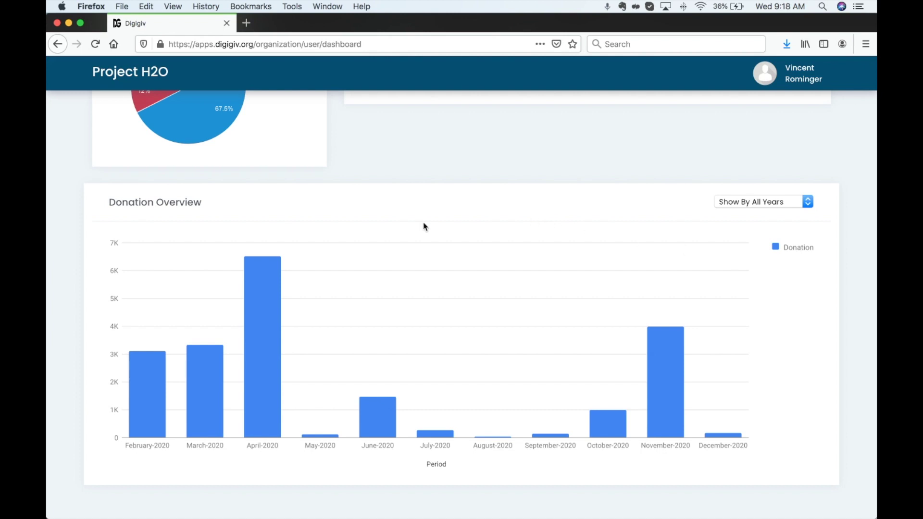
{"action": "scroll", "coordinate": [424, 226], "scroll_direction": "up", "scroll_amount": 10}
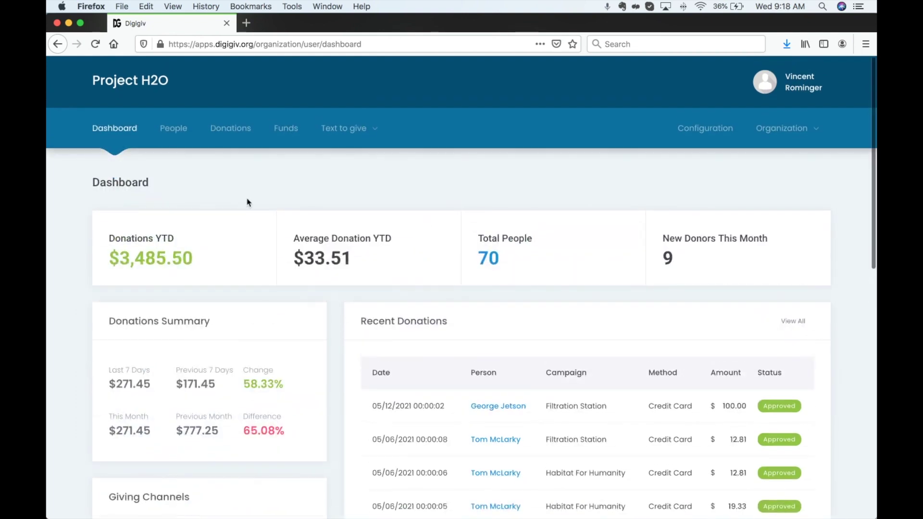
Bring up the People list and set the tag filter's criterion to people with ALL of these tags
{"action": "left_click", "coordinate": [177, 135]}
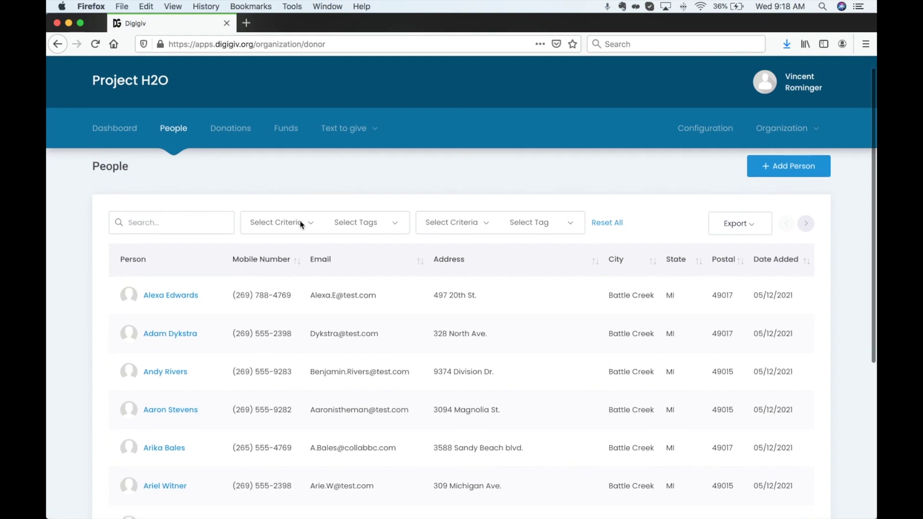
{"action": "scroll", "coordinate": [301, 224], "scroll_direction": "down", "scroll_amount": 1}
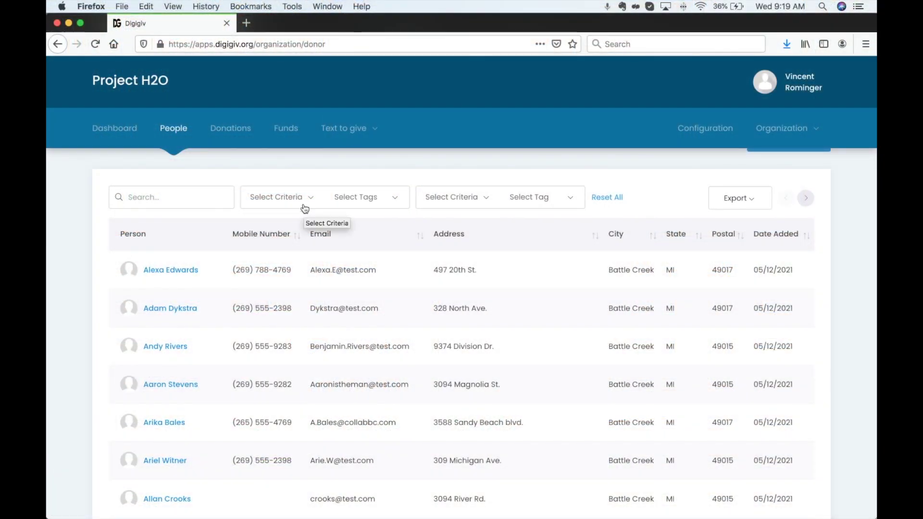
{"action": "left_click", "coordinate": [309, 204]}
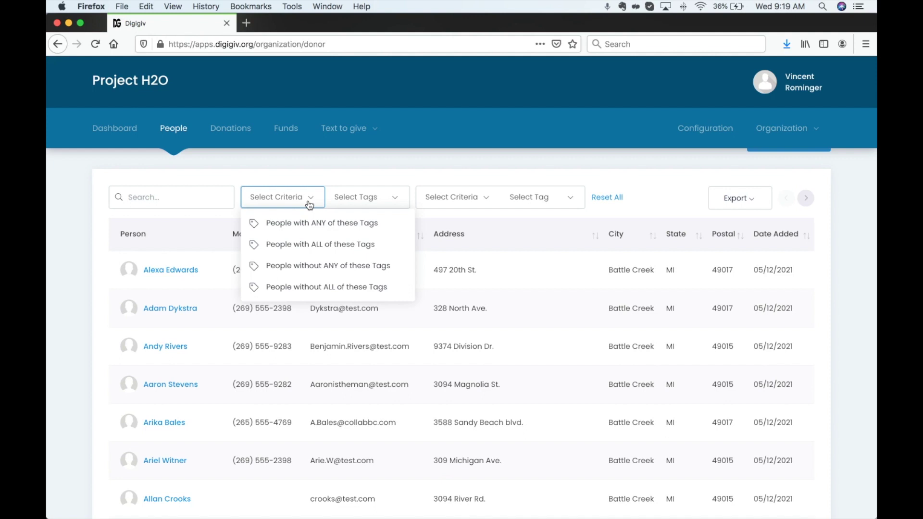
{"action": "left_click", "coordinate": [335, 171]}
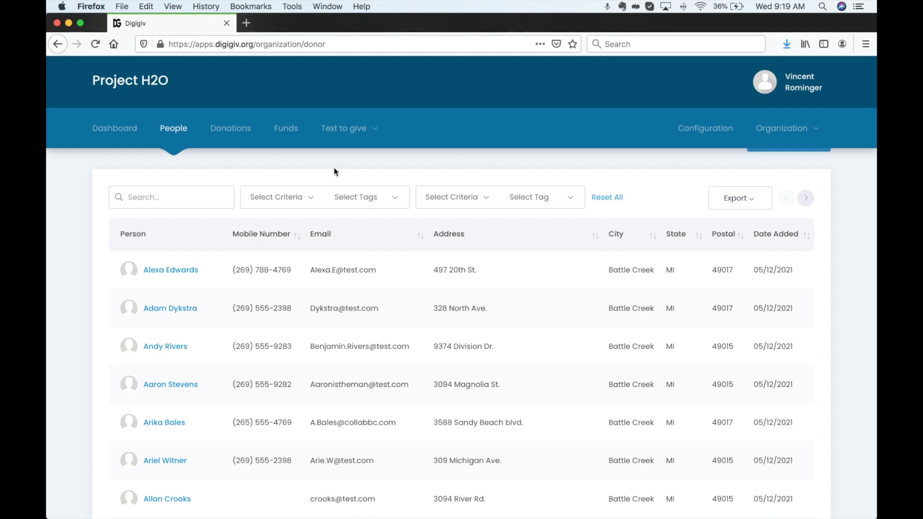
{"action": "left_click", "coordinate": [308, 198]}
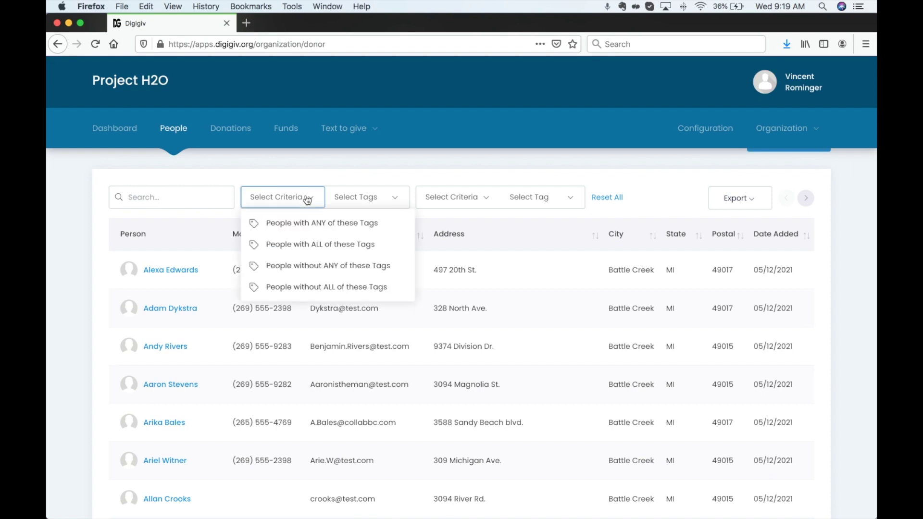
{"action": "left_click", "coordinate": [292, 244]}
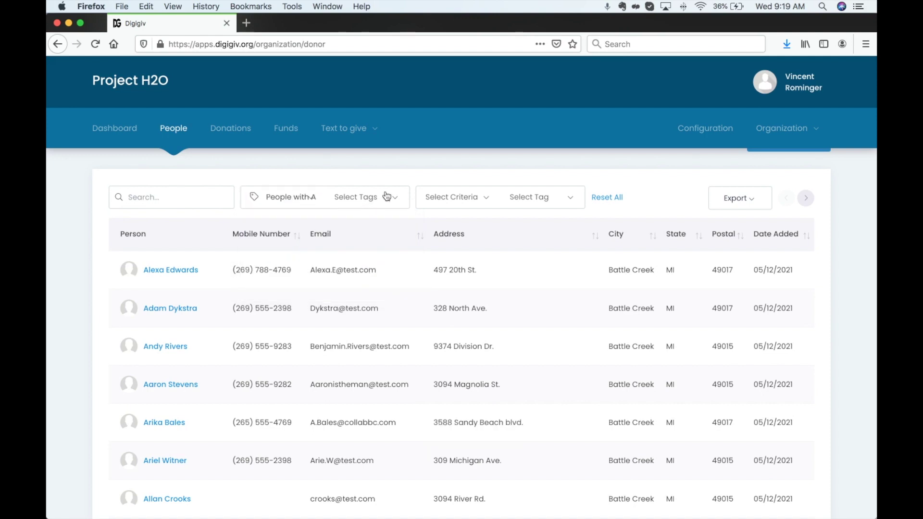
Filter the people list by the Mens Group and Adult tags
{"action": "left_click", "coordinate": [386, 196]}
{"action": "scroll", "coordinate": [373, 270], "scroll_direction": "down", "scroll_amount": 2}
{"action": "scroll", "coordinate": [373, 270], "scroll_direction": "down", "scroll_amount": 3}
{"action": "left_click", "coordinate": [374, 272]}
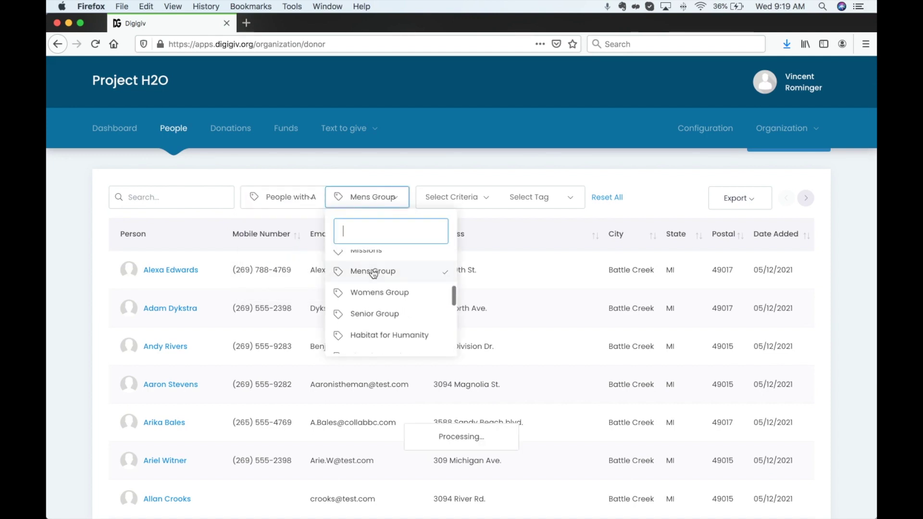
{"action": "scroll", "coordinate": [378, 308], "scroll_direction": "up", "scroll_amount": 2}
{"action": "scroll", "coordinate": [378, 308], "scroll_direction": "up", "scroll_amount": 2}
{"action": "left_click", "coordinate": [377, 306]}
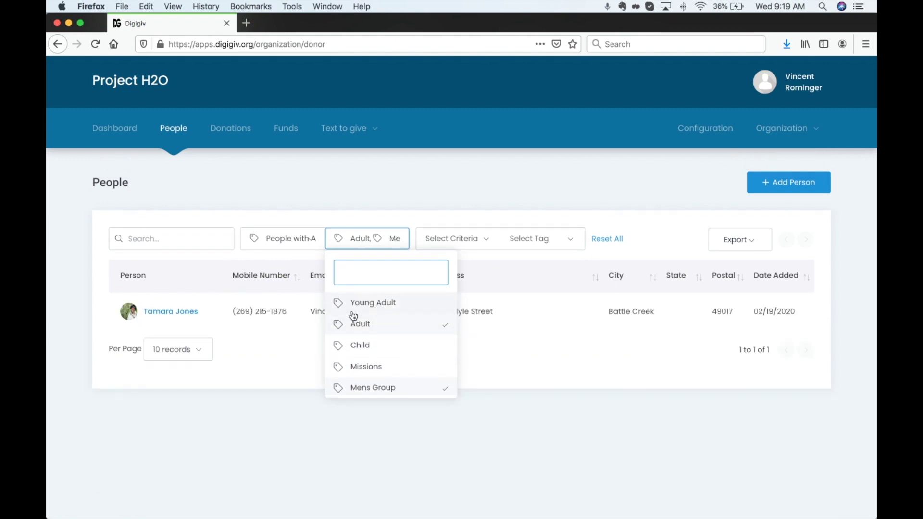
{"action": "left_click", "coordinate": [218, 298]}
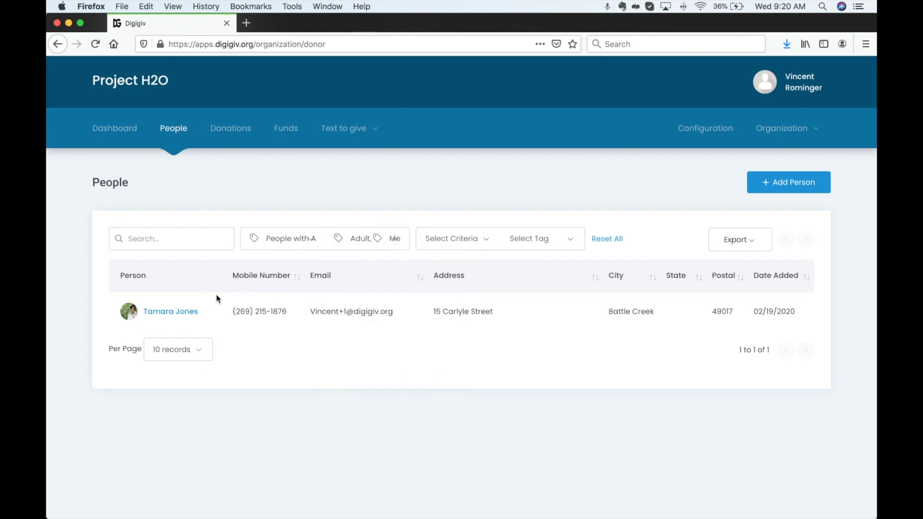
Reset the people filters, search for the donor by first name and open the matching profile
{"action": "left_click", "coordinate": [601, 239]}
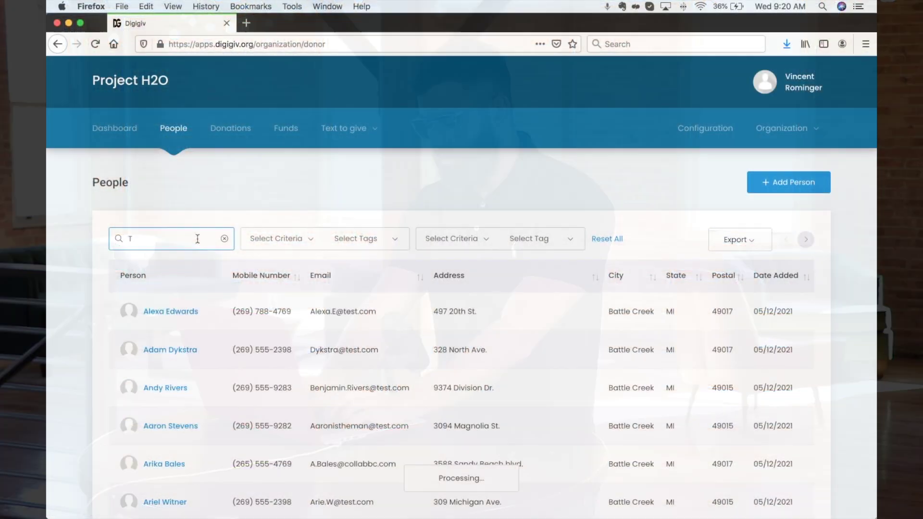
{"action": "type", "text": "amara"}
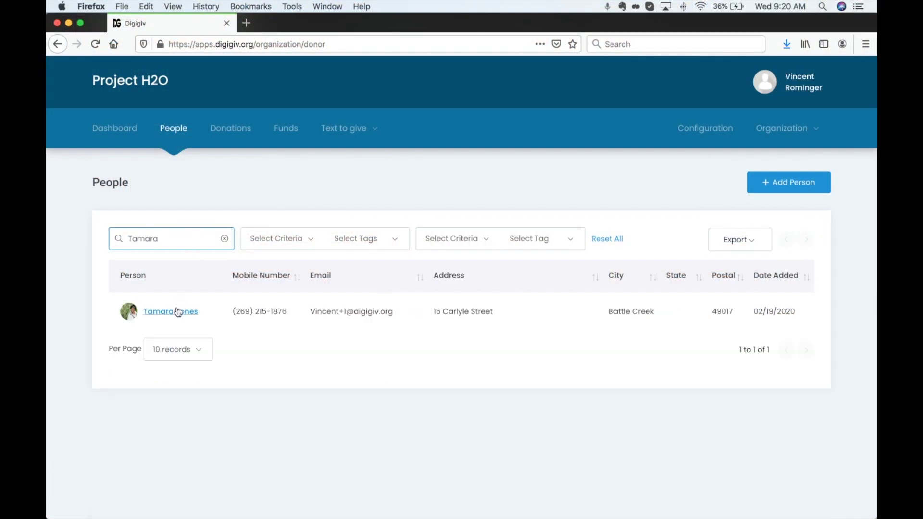
{"action": "left_click", "coordinate": [180, 311]}
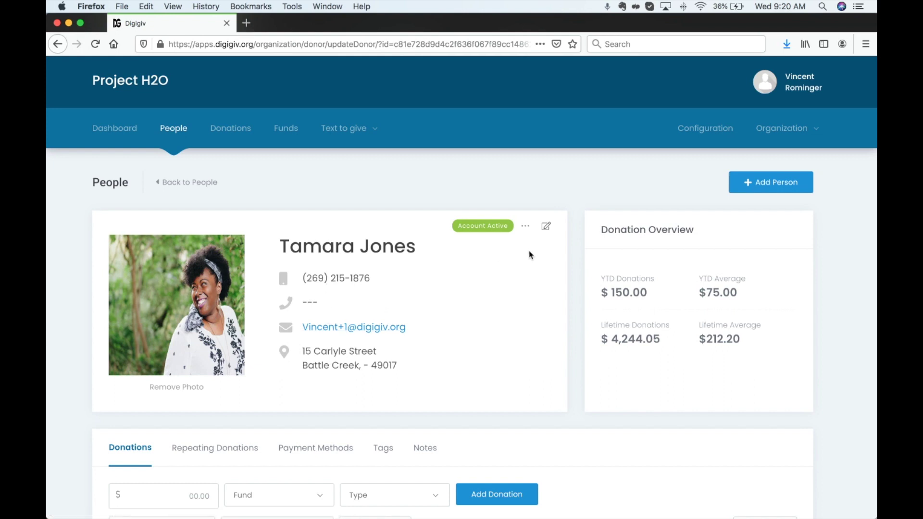
Review the donor's editable personal, billing and contact information and leave it without updating
{"action": "left_click", "coordinate": [546, 229]}
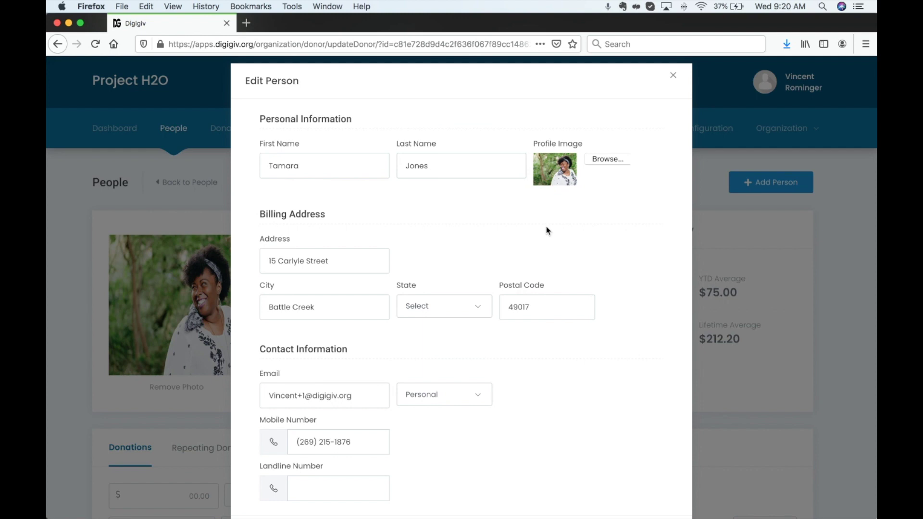
{"action": "scroll", "coordinate": [546, 231], "scroll_direction": "down", "scroll_amount": 2}
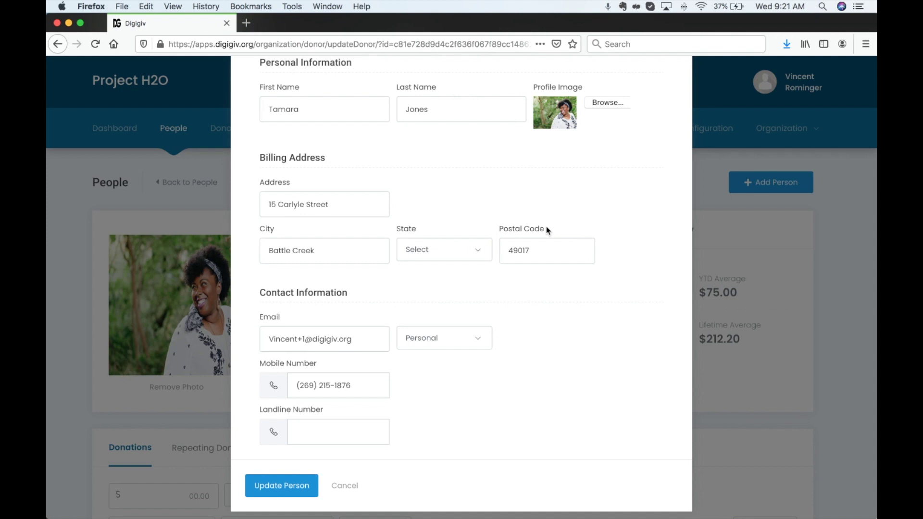
{"action": "left_click", "coordinate": [357, 489]}
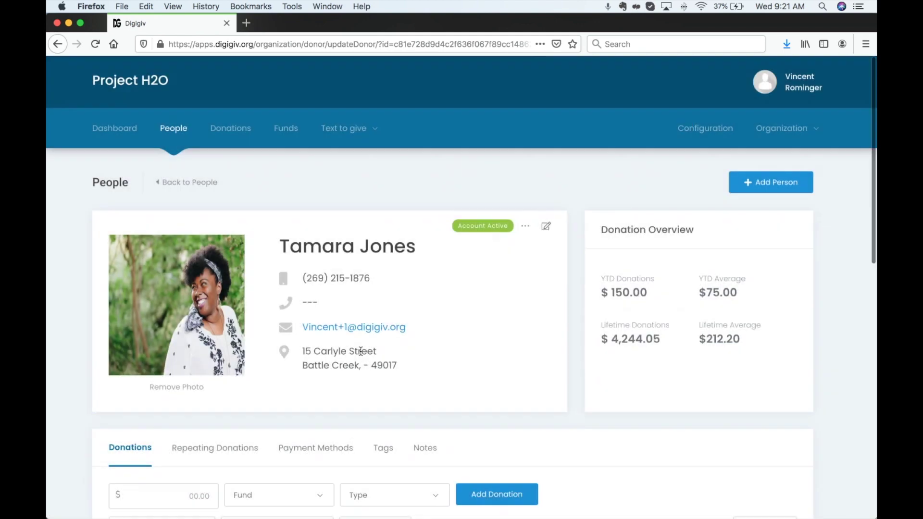
Fill in a new donation of $100 for the donor, with General Fund as the fund and Cash as the type
{"action": "scroll", "coordinate": [360, 351], "scroll_direction": "down", "scroll_amount": 10}
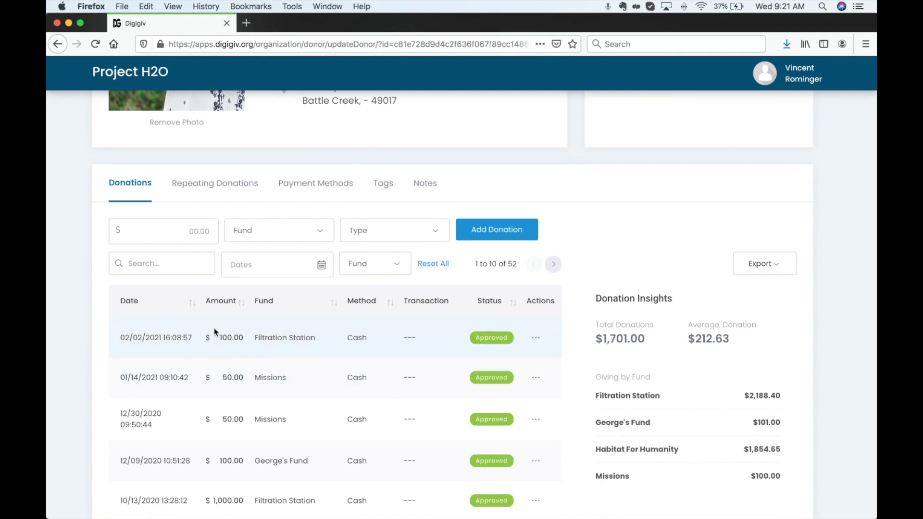
{"action": "scroll", "coordinate": [215, 330], "scroll_direction": "down", "scroll_amount": 5}
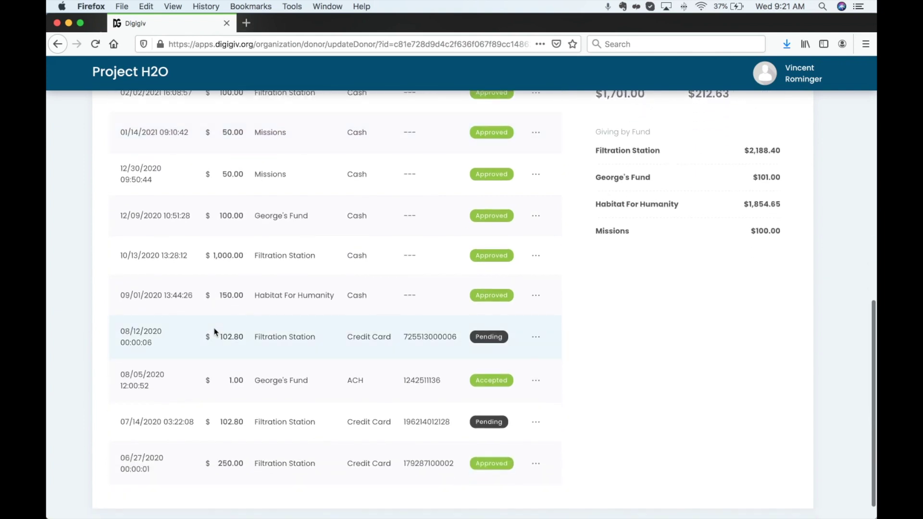
{"action": "scroll", "coordinate": [214, 331], "scroll_direction": "up", "scroll_amount": 8}
{"action": "left_click", "coordinate": [192, 253]}
{"action": "type", "text": "100"}
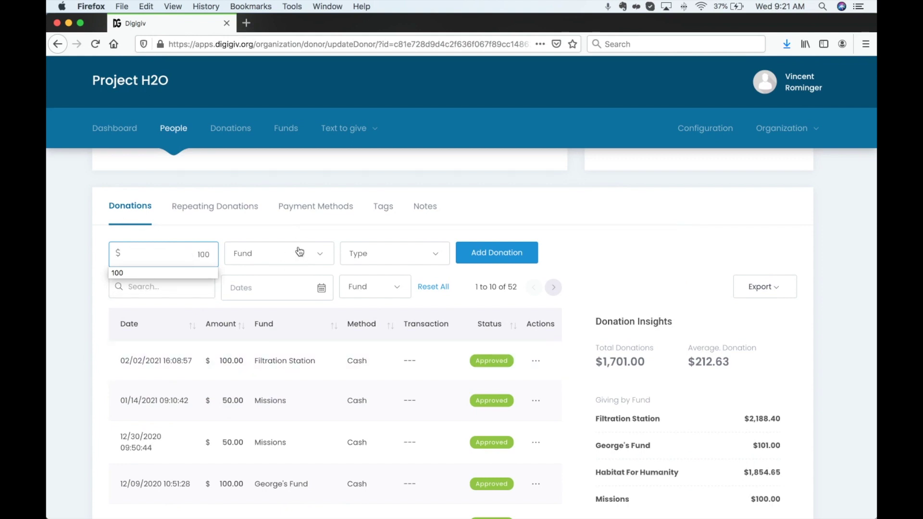
{"action": "left_click", "coordinate": [299, 252]}
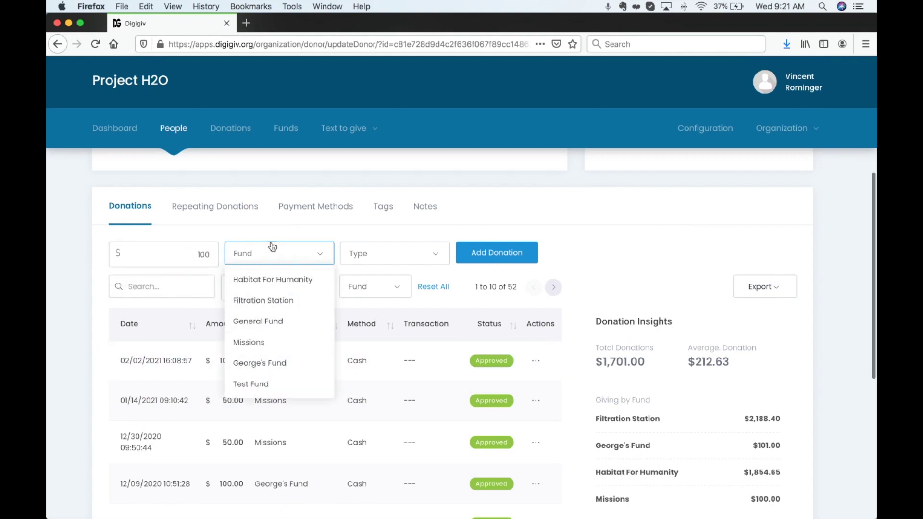
{"action": "left_click", "coordinate": [304, 236]}
{"action": "left_click", "coordinate": [399, 257]}
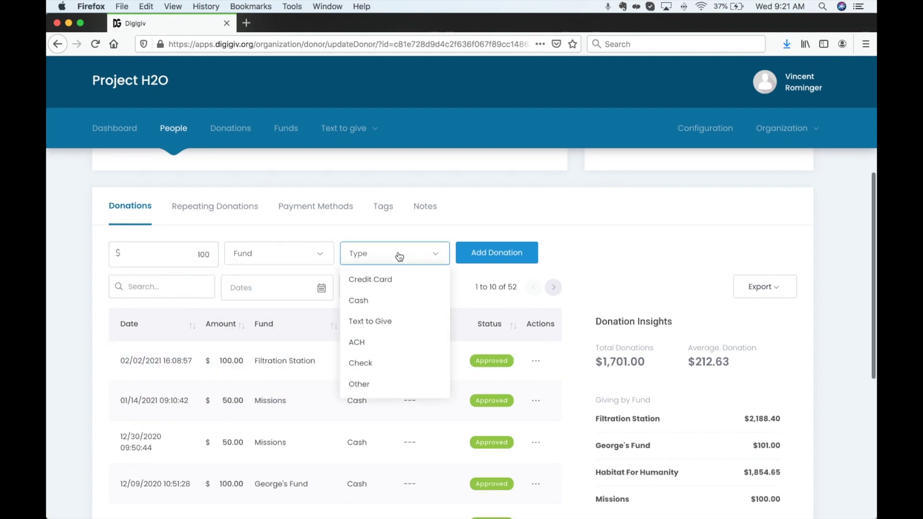
{"action": "left_click", "coordinate": [383, 300]}
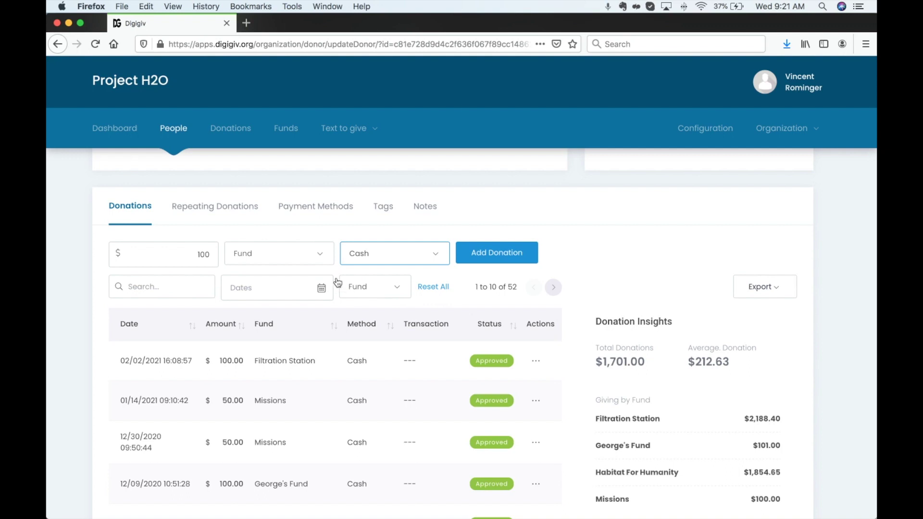
{"action": "left_click", "coordinate": [312, 260]}
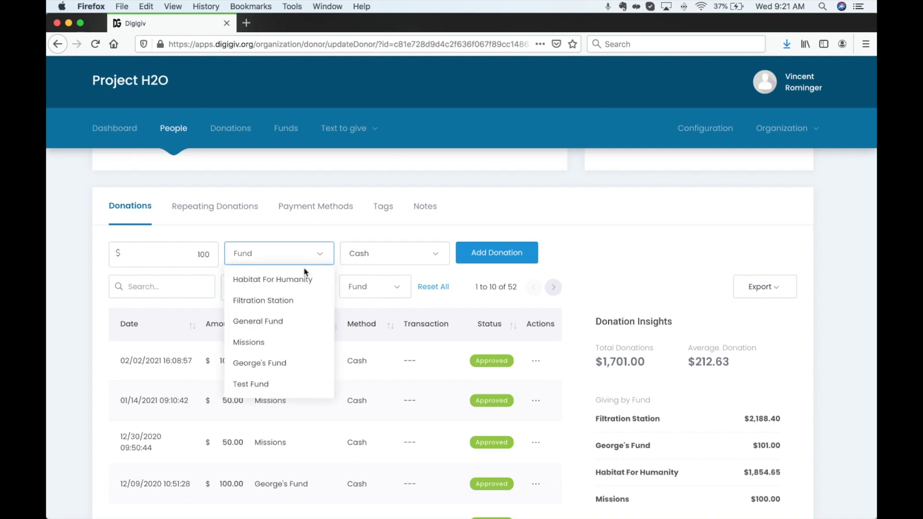
{"action": "left_click", "coordinate": [279, 322]}
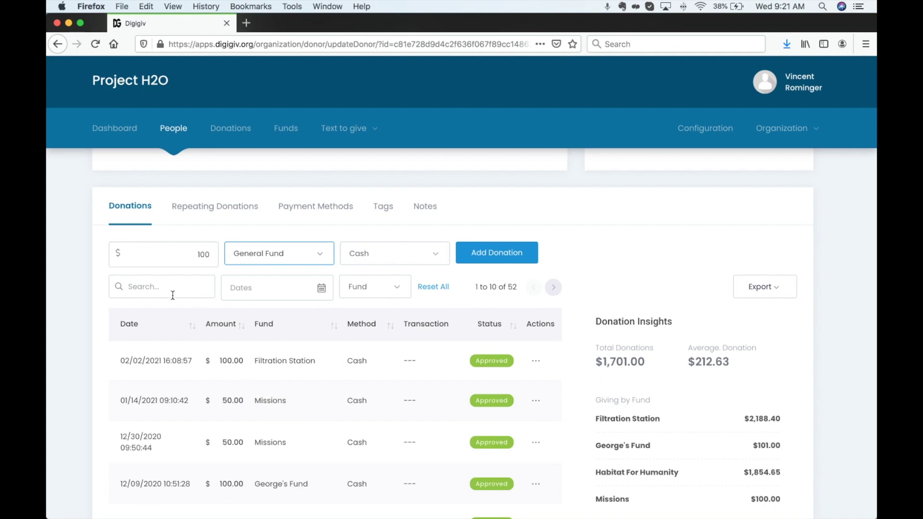
Inspect the donation list's date filter, paging its custom range calendar back to earlier months, and leave without applying it
{"action": "left_click", "coordinate": [272, 291]}
{"action": "scroll", "coordinate": [273, 291], "scroll_direction": "down", "scroll_amount": 3}
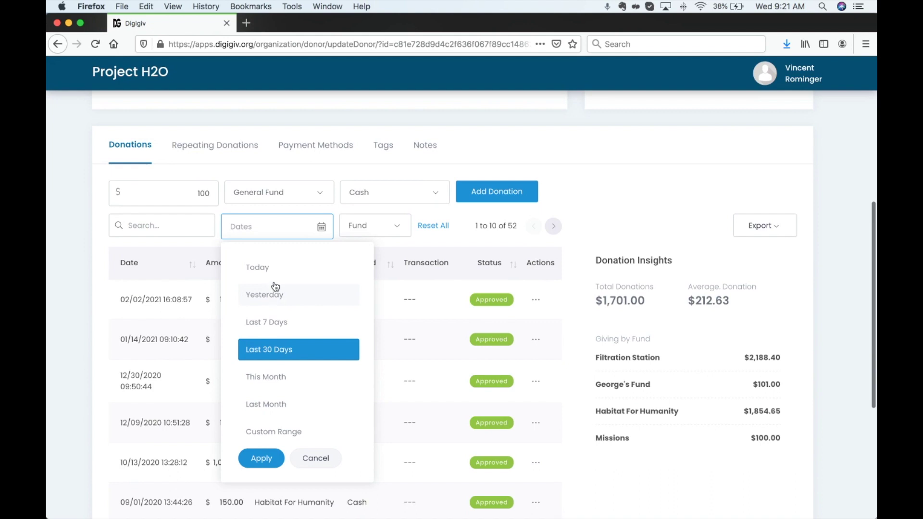
{"action": "left_click", "coordinate": [277, 432]}
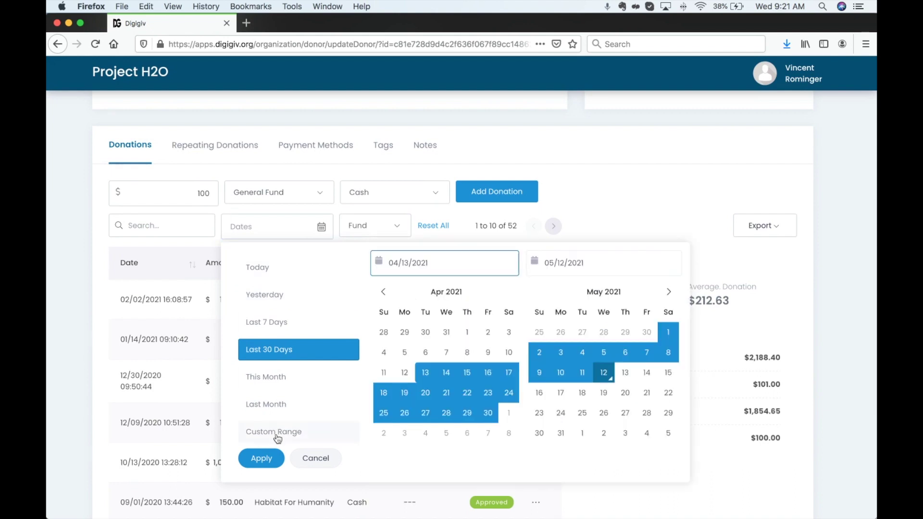
{"action": "left_click", "coordinate": [383, 291]}
{"action": "left_click", "coordinate": [383, 292]}
{"action": "left_click", "coordinate": [383, 292]}
{"action": "left_click", "coordinate": [324, 460]}
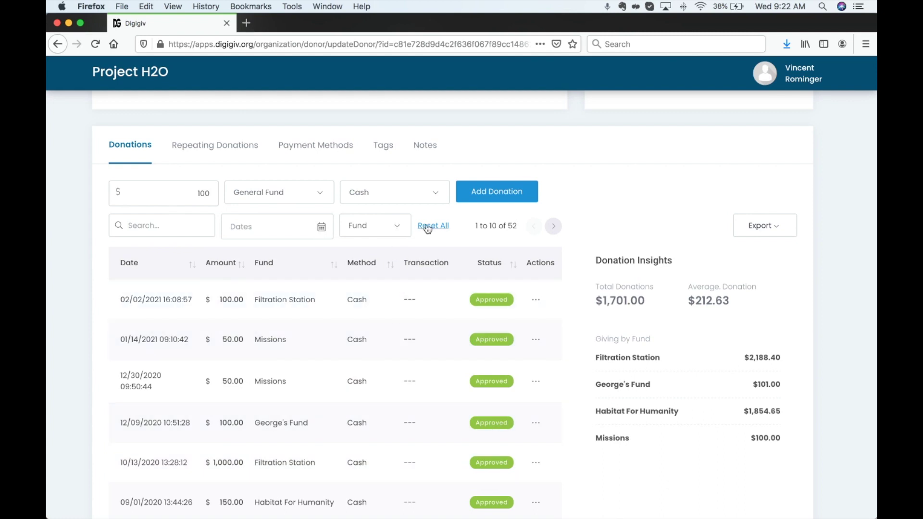
Review the donor's repeating donations, including the transactions behind the yearly Filtration Station donation
{"action": "scroll", "coordinate": [205, 226], "scroll_direction": "up", "scroll_amount": 3}
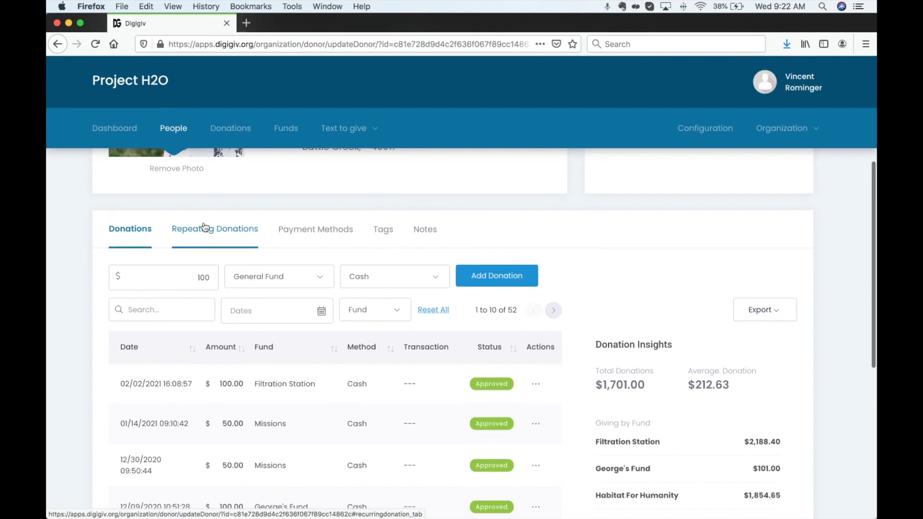
{"action": "left_click", "coordinate": [205, 242]}
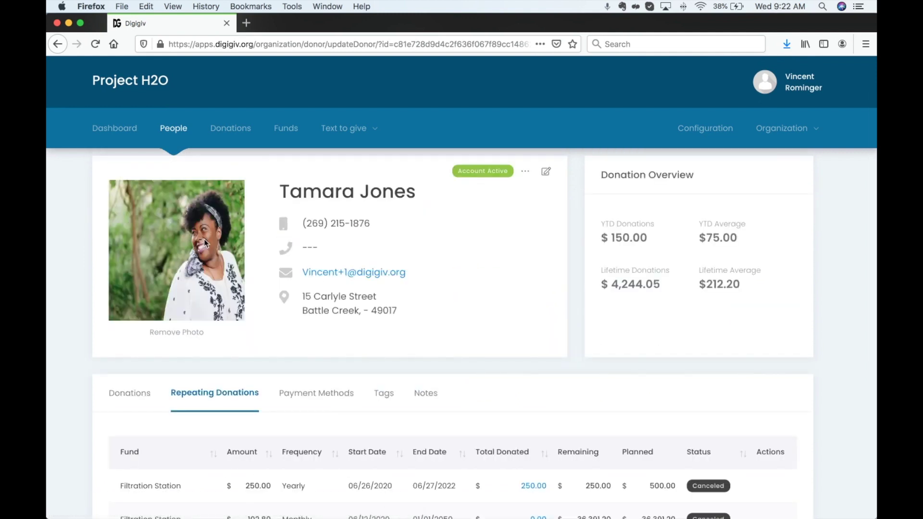
{"action": "scroll", "coordinate": [205, 242], "scroll_direction": "down", "scroll_amount": 5}
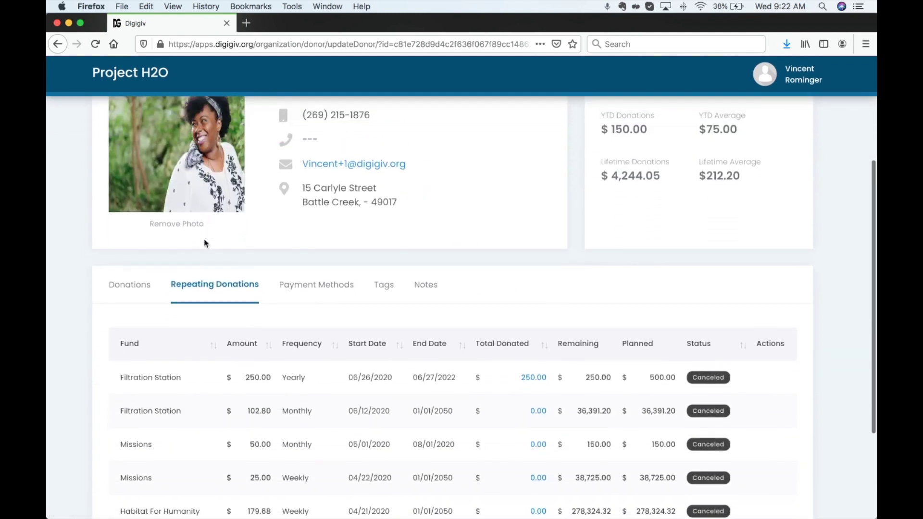
{"action": "scroll", "coordinate": [205, 243], "scroll_direction": "down", "scroll_amount": 2}
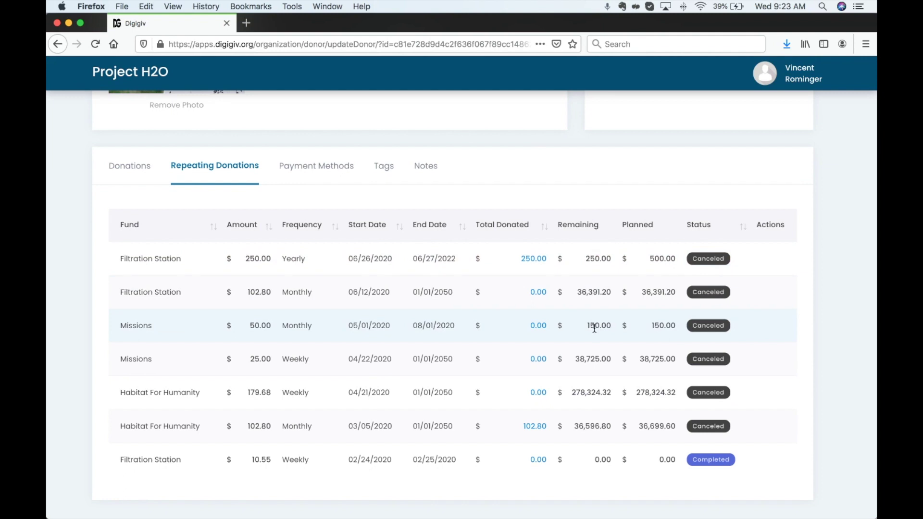
{"action": "left_click", "coordinate": [540, 262]}
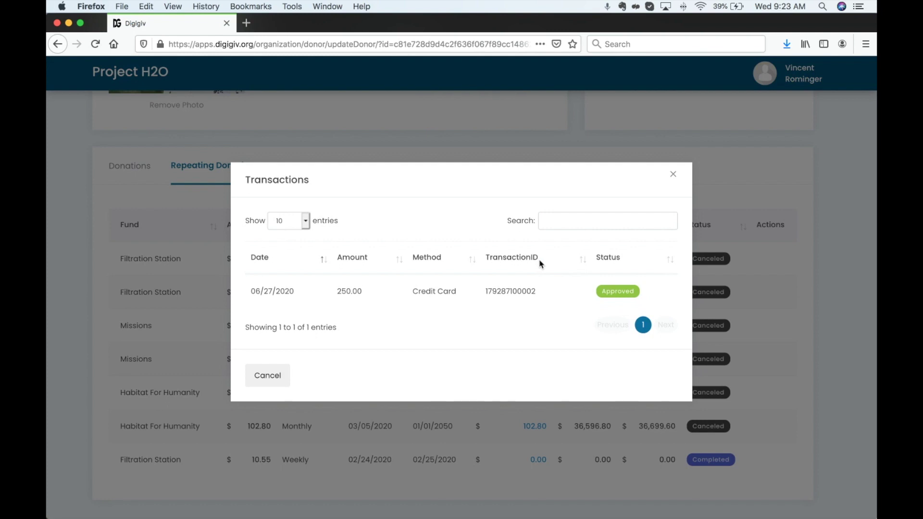
{"action": "left_click", "coordinate": [673, 177]}
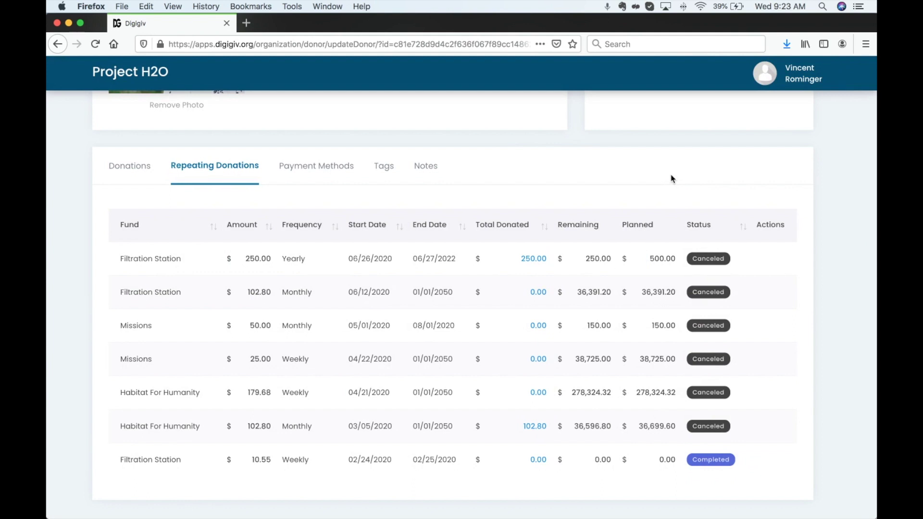
Review the donor's saved payment methods
{"action": "scroll", "coordinate": [672, 179], "scroll_direction": "down", "scroll_amount": 1}
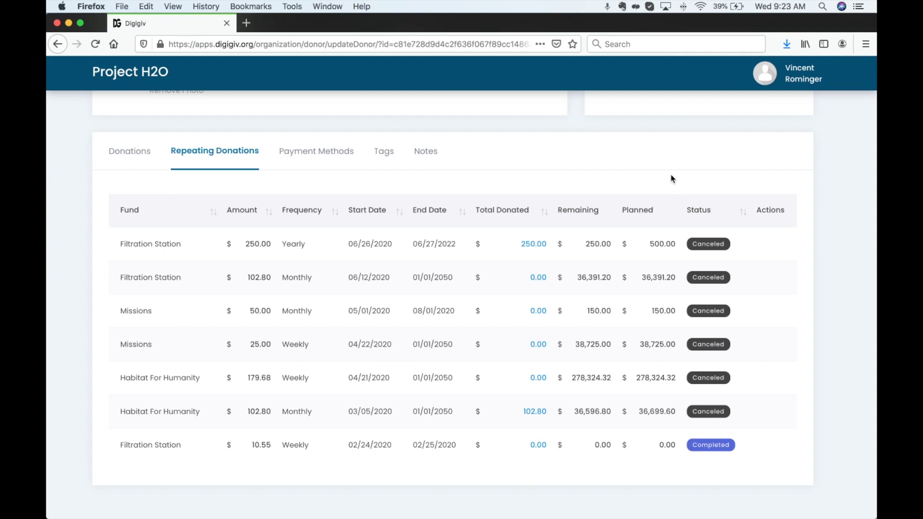
{"action": "left_click", "coordinate": [325, 151]}
{"action": "scroll", "coordinate": [346, 279], "scroll_direction": "down", "scroll_amount": 5}
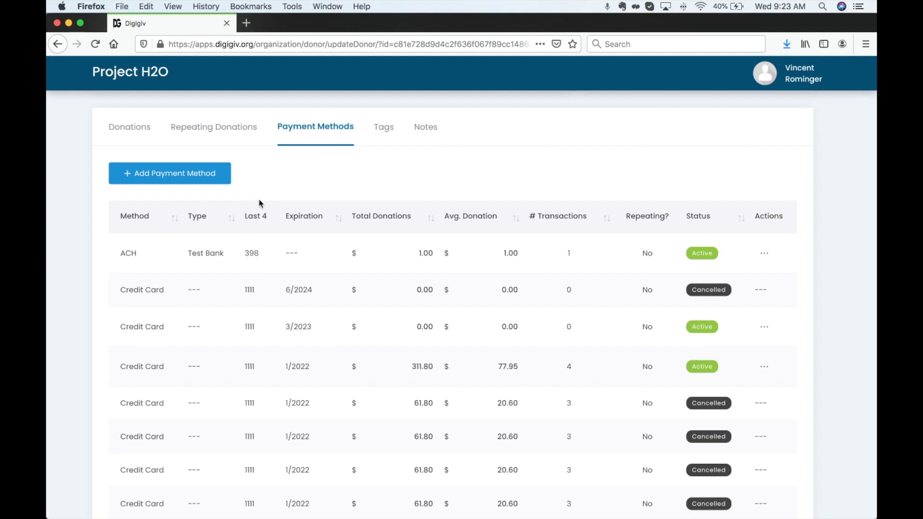
Review the tags currently assigned to the donor, such as Mens Group, Habitat for Humanity and Green
{"action": "left_click", "coordinate": [387, 133]}
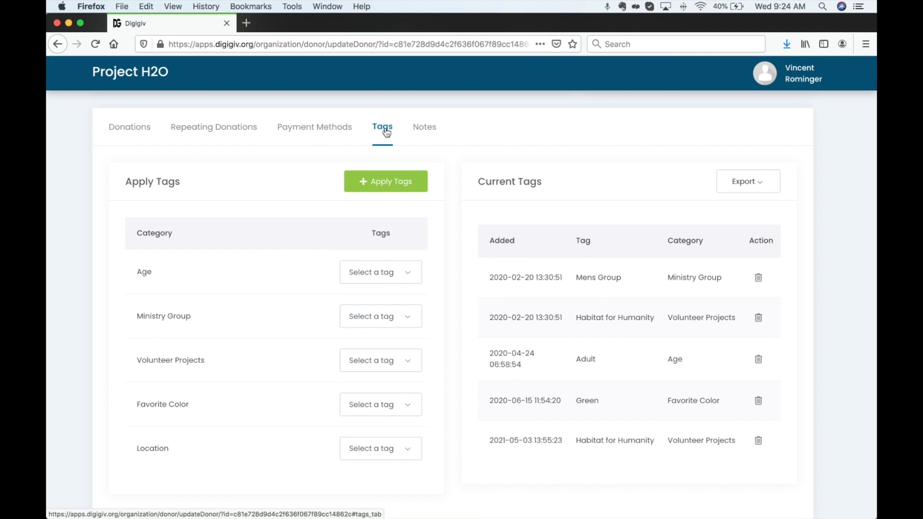
{"action": "left_click_drag", "start_coordinate": [574, 277], "coordinate": [628, 280]}
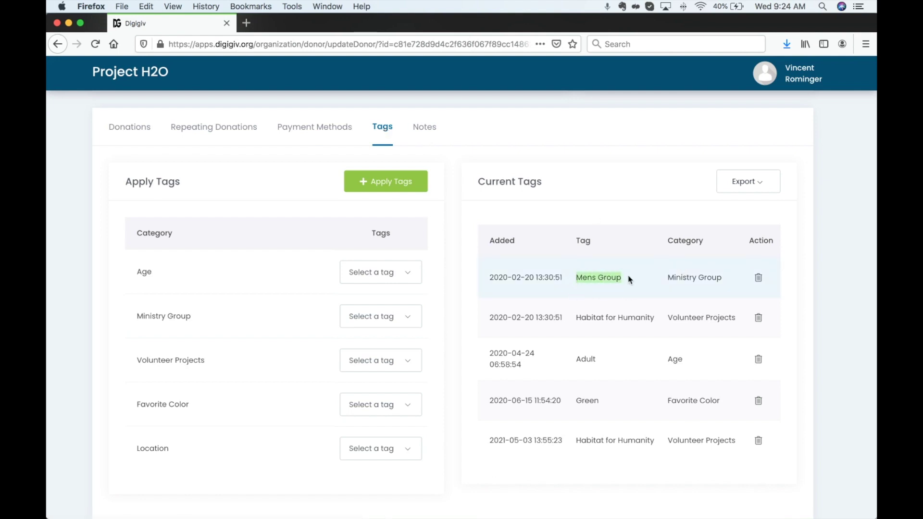
{"action": "left_click_drag", "start_coordinate": [576, 320], "coordinate": [707, 322]}
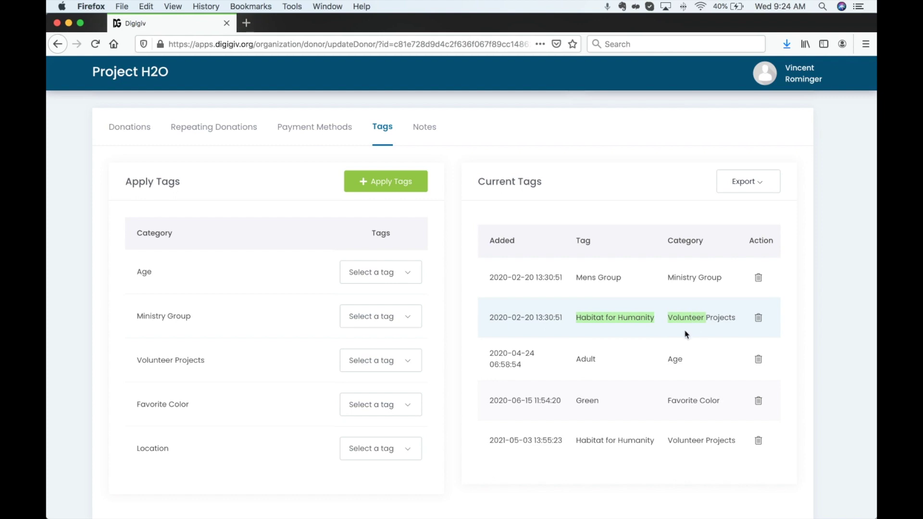
{"action": "left_click", "coordinate": [573, 371]}
{"action": "left_click_drag", "start_coordinate": [577, 398], "coordinate": [608, 404]}
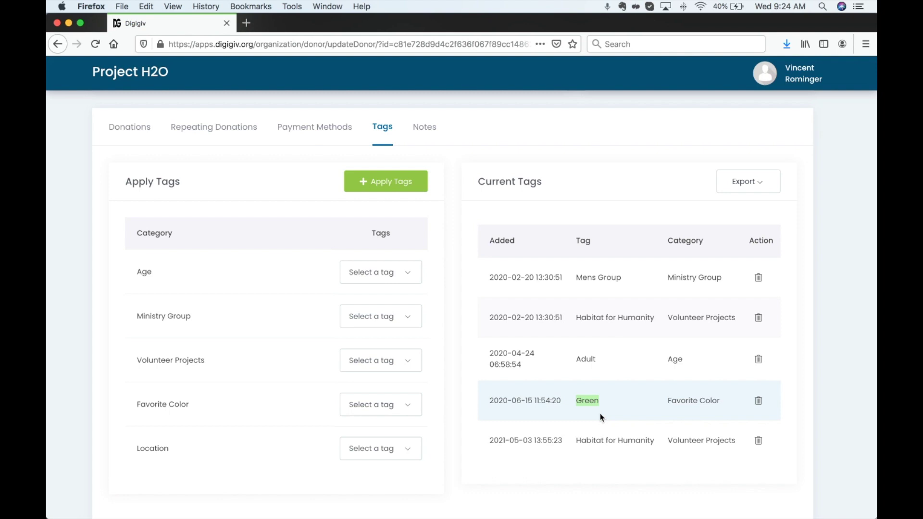
Examine the tag categories that can be applied to the donor, checking the Ministry Group and Volunteer Projects choices without selecting any
{"action": "left_click_drag", "start_coordinate": [139, 234], "coordinate": [188, 238]}
{"action": "scroll", "coordinate": [176, 256], "scroll_direction": "down", "scroll_amount": 2}
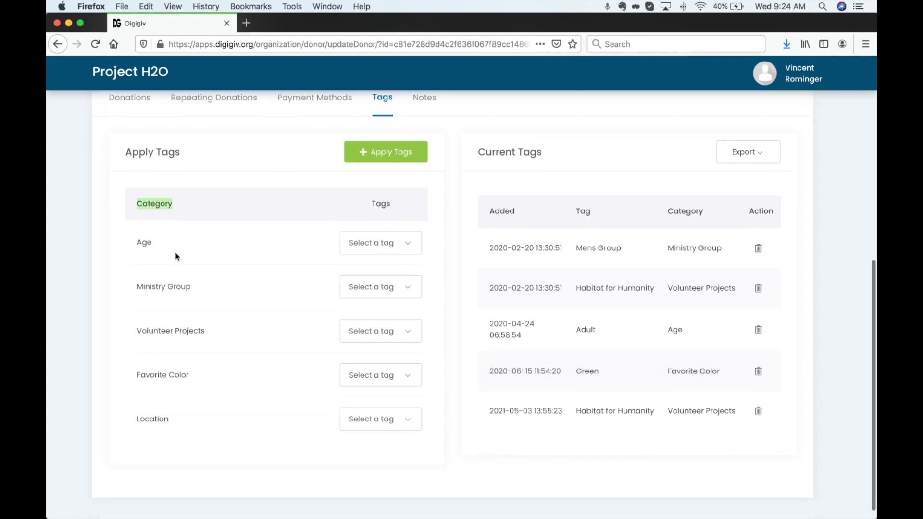
{"action": "scroll", "coordinate": [177, 257], "scroll_direction": "down", "scroll_amount": 1}
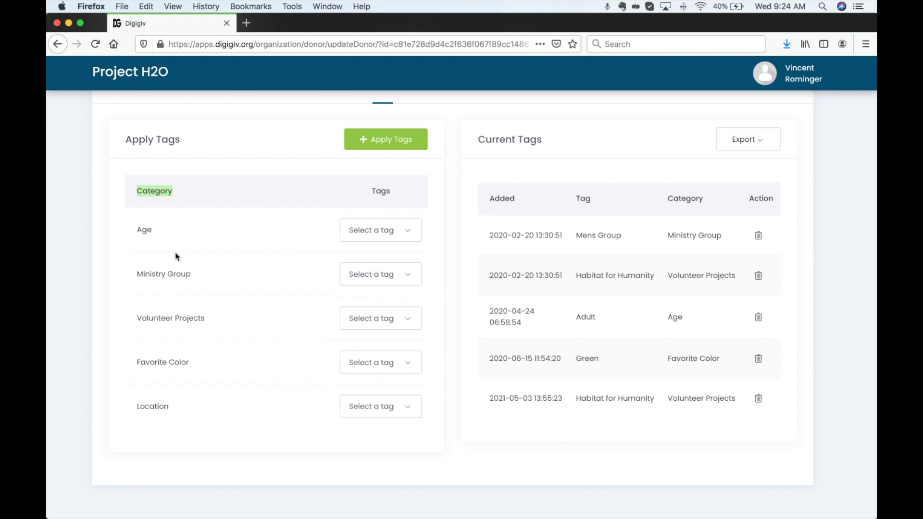
{"action": "left_click", "coordinate": [176, 256]}
{"action": "left_click", "coordinate": [384, 284]}
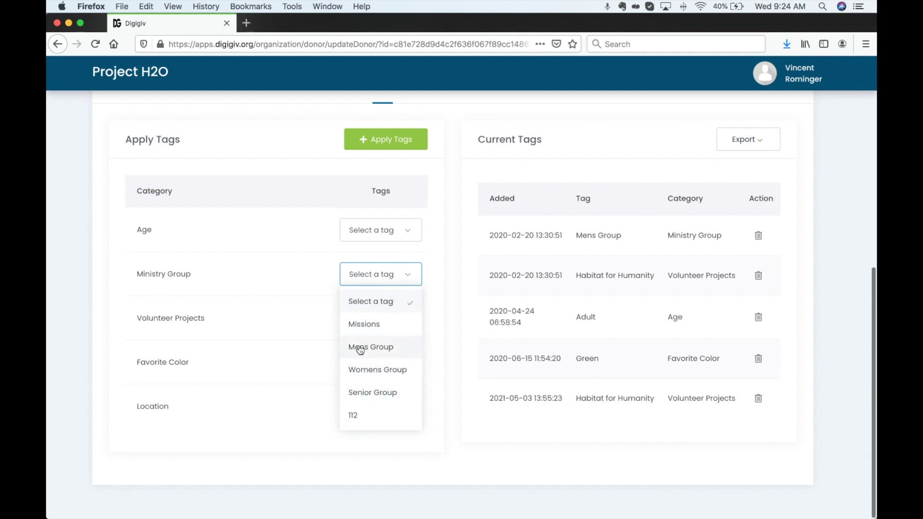
{"action": "left_click", "coordinate": [313, 315]}
{"action": "left_click", "coordinate": [373, 319]}
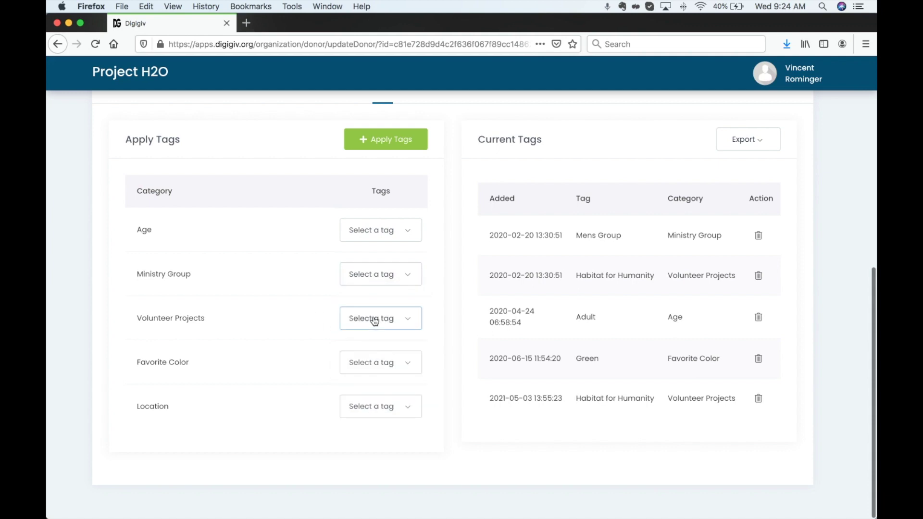
{"action": "left_click", "coordinate": [303, 361]}
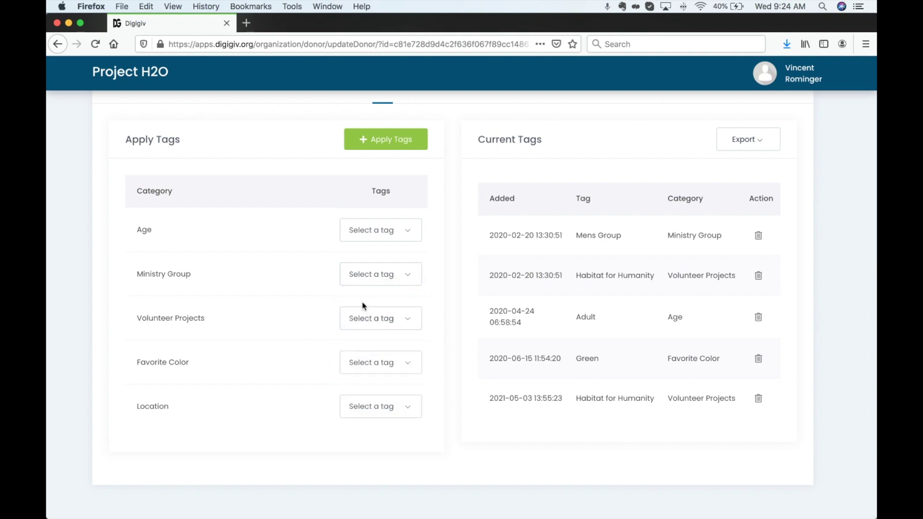
Remove the Green Favorite Color tag from the donor and return to the donor's tags
{"action": "left_click", "coordinate": [758, 359]}
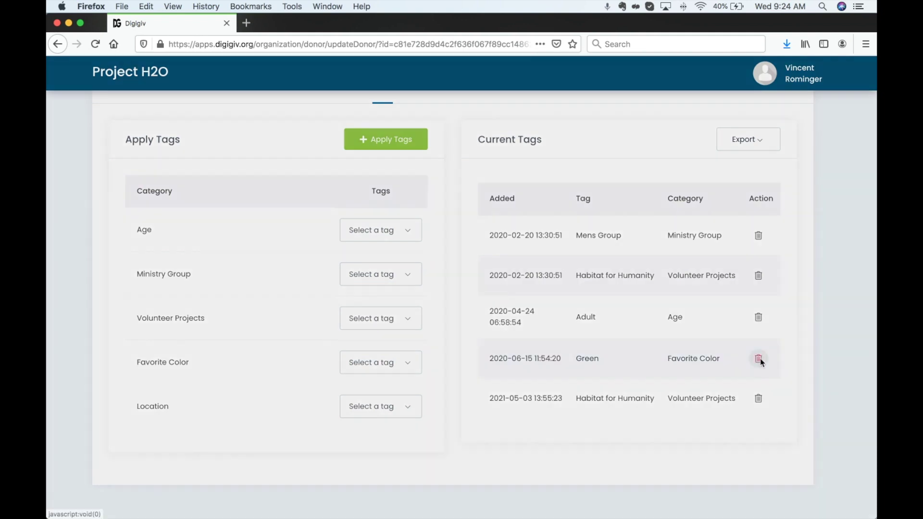
{"action": "left_click", "coordinate": [565, 340]}
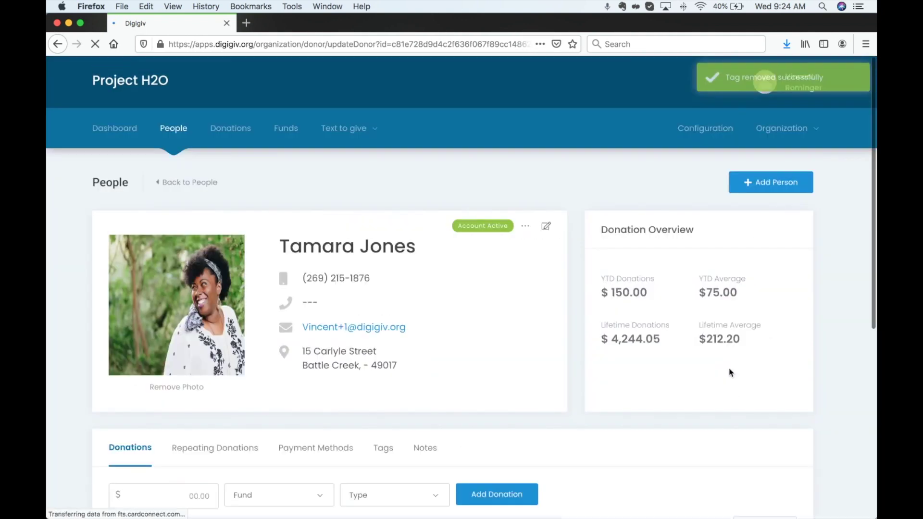
{"action": "left_click", "coordinate": [383, 447]}
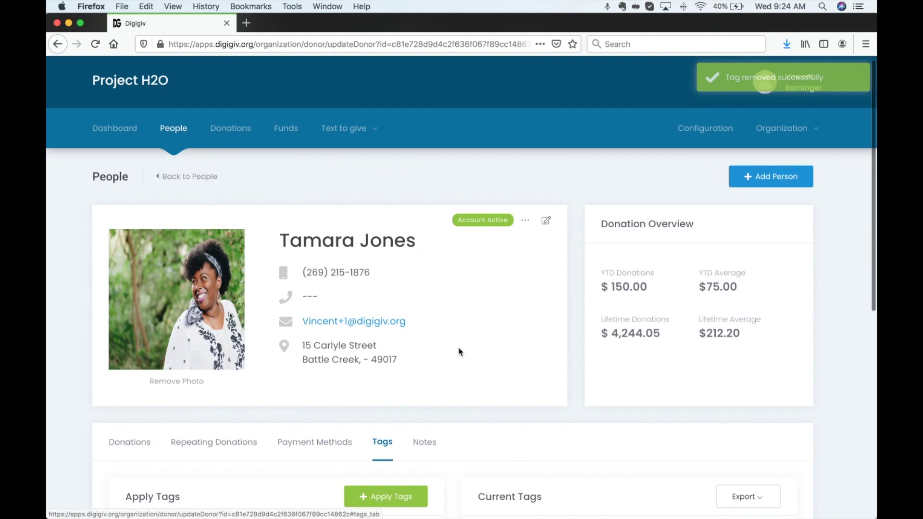
{"action": "scroll", "coordinate": [460, 351], "scroll_direction": "down", "scroll_amount": 6}
{"action": "scroll", "coordinate": [412, 267], "scroll_direction": "down", "scroll_amount": 3}
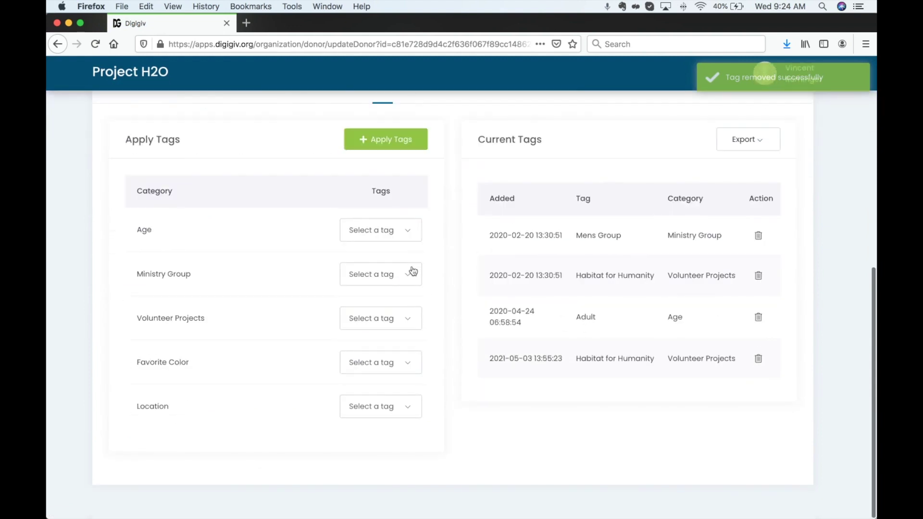
Apply the Silver tag in the Favorite Color category to the donor and check it among the current tags
{"action": "left_click", "coordinate": [376, 361]}
{"action": "left_click", "coordinate": [371, 333]}
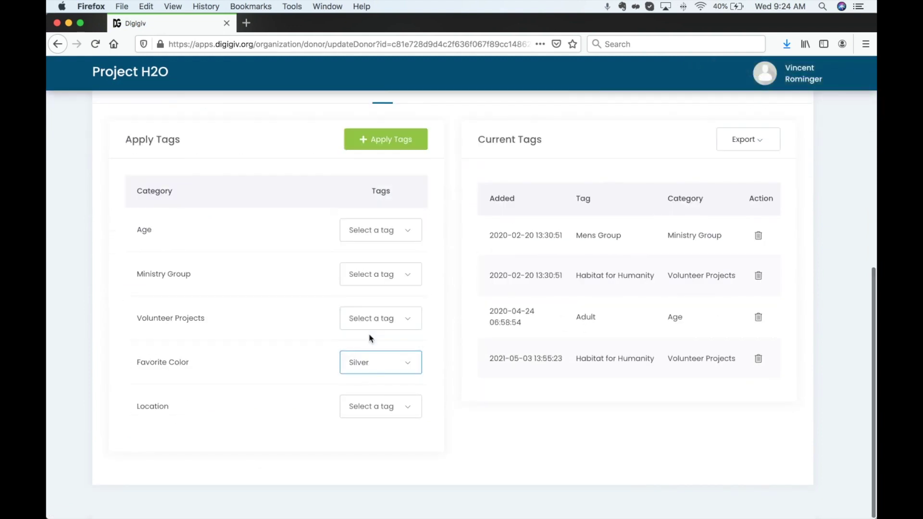
{"action": "left_click", "coordinate": [388, 143]}
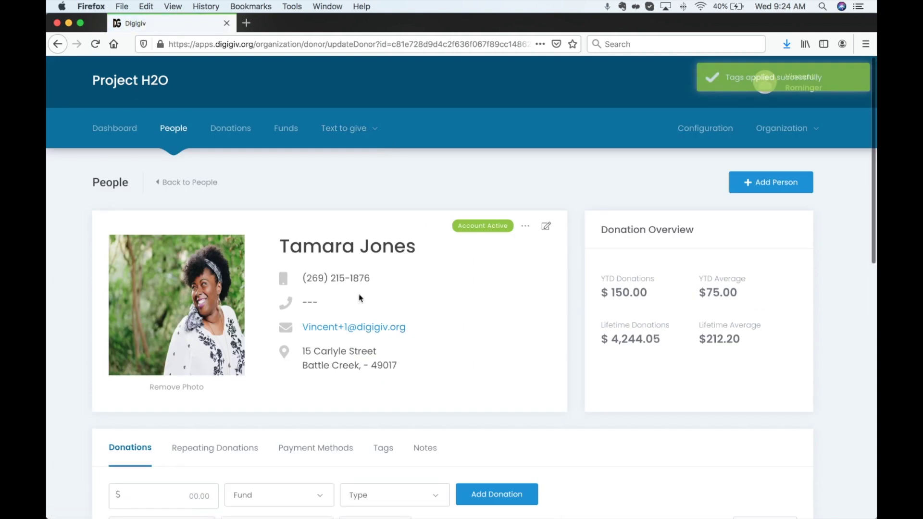
{"action": "left_click", "coordinate": [384, 447]}
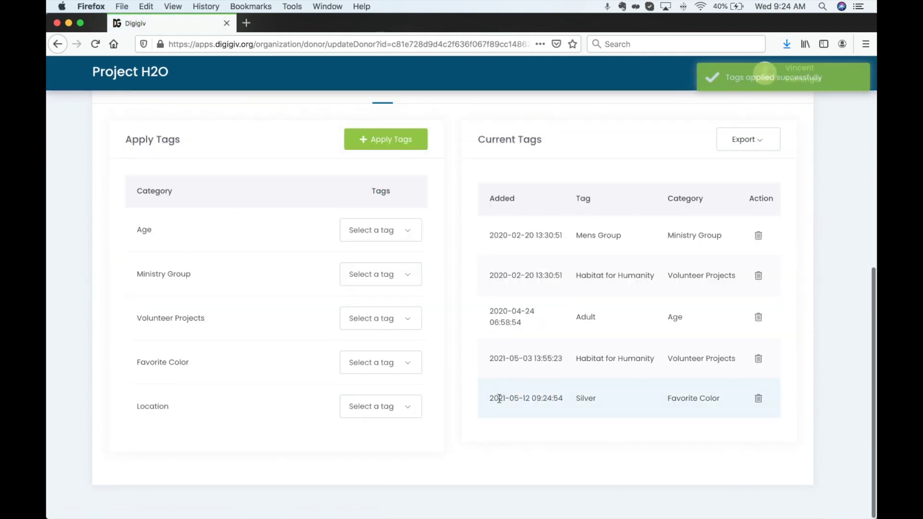
{"action": "left_click_drag", "start_coordinate": [488, 398], "coordinate": [730, 398]}
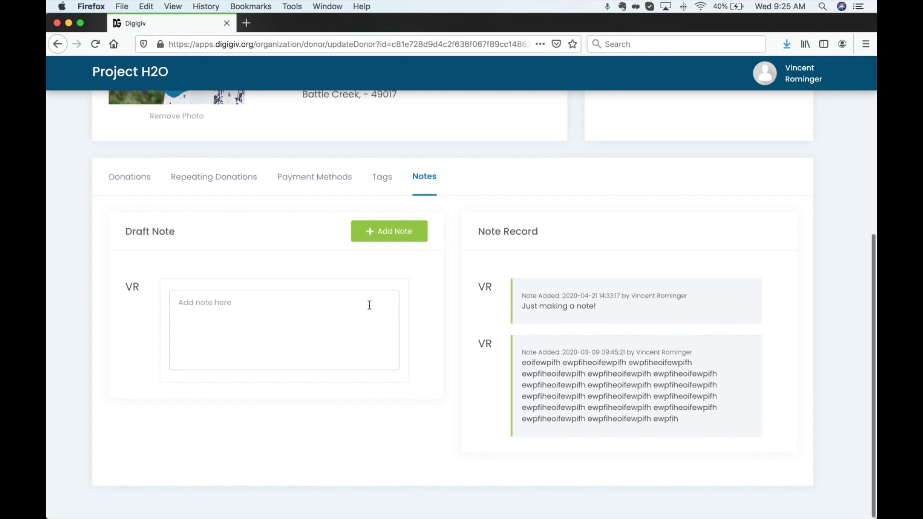
Open the organization-wide donations list, dismiss the alert and check the status filter without choosing an option
{"action": "scroll", "coordinate": [369, 305], "scroll_direction": "up", "scroll_amount": 6}
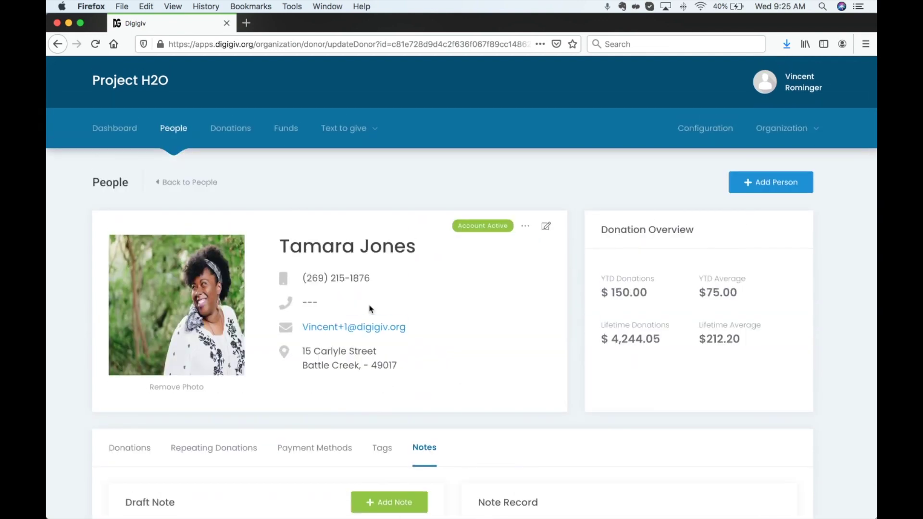
{"action": "scroll", "coordinate": [370, 309], "scroll_direction": "down", "scroll_amount": 1}
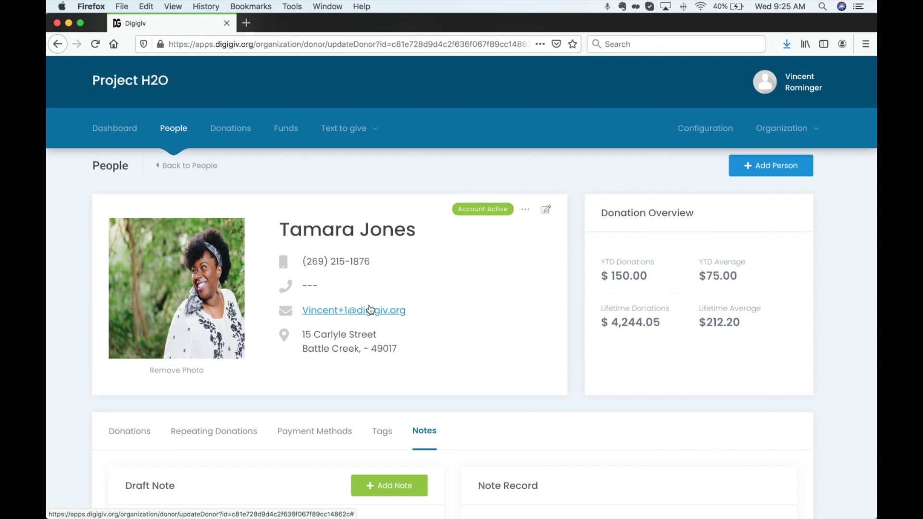
{"action": "left_click", "coordinate": [236, 129]}
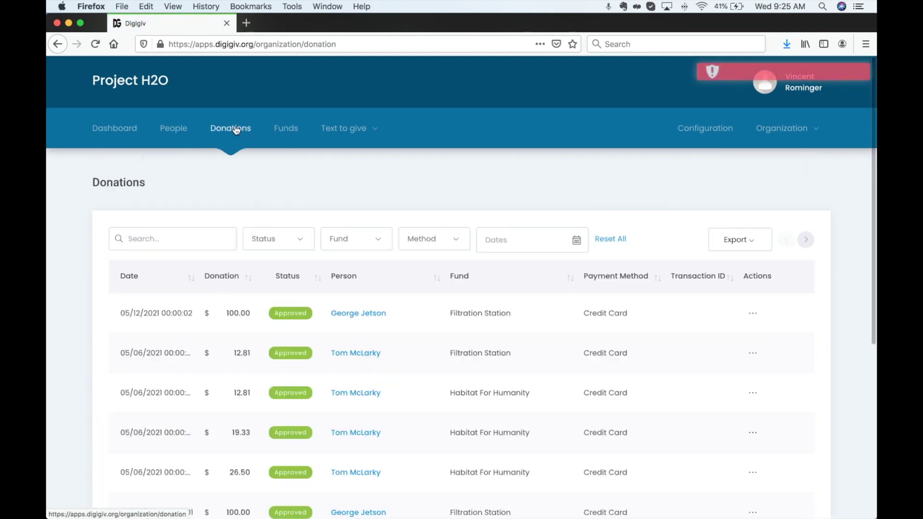
{"action": "left_click", "coordinate": [858, 73]}
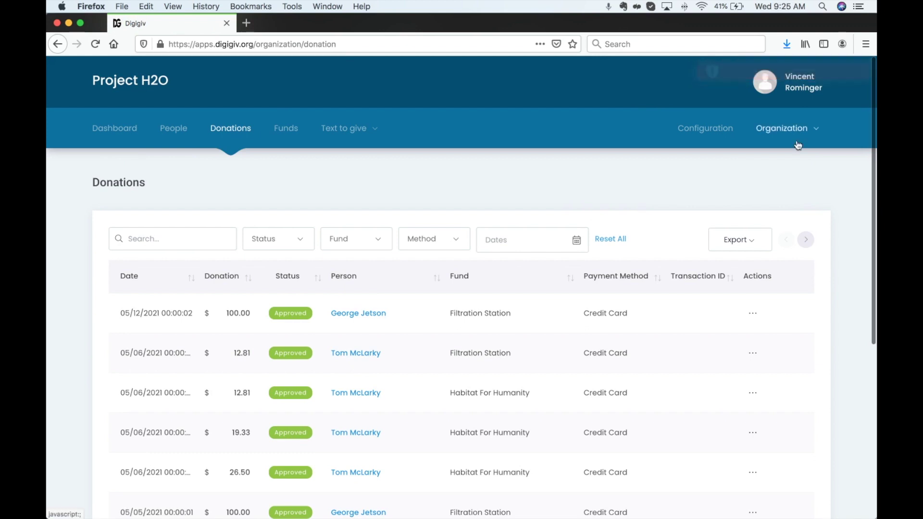
{"action": "scroll", "coordinate": [798, 145], "scroll_direction": "down", "scroll_amount": 2}
{"action": "scroll", "coordinate": [798, 145], "scroll_direction": "up", "scroll_amount": 1}
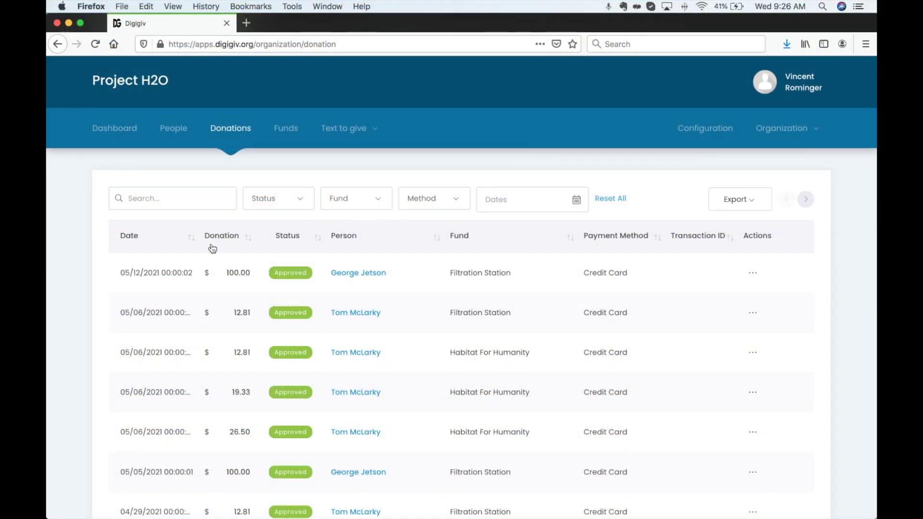
{"action": "left_click", "coordinate": [302, 199]}
{"action": "left_click", "coordinate": [304, 204]}
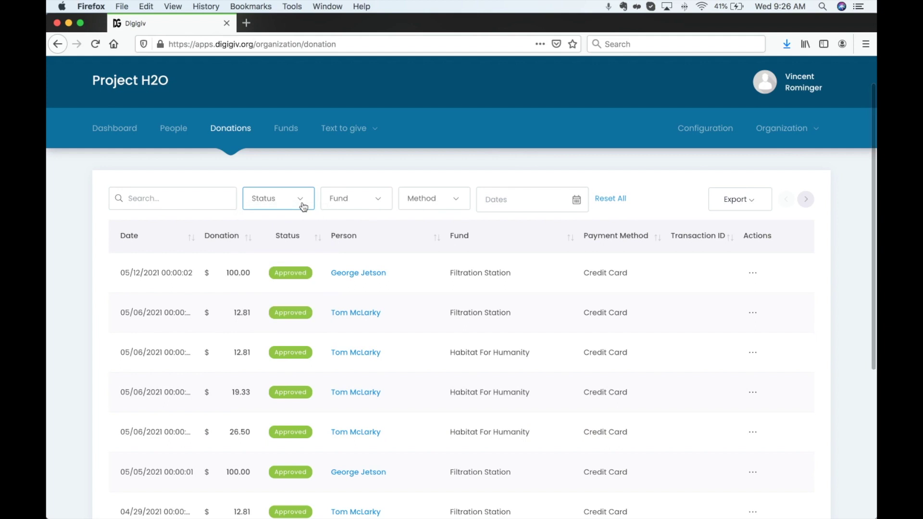
Filter the donations to the custom date range 04/01/2021 to 05/12/2021, review the list and check its export options
{"action": "left_click", "coordinate": [512, 200]}
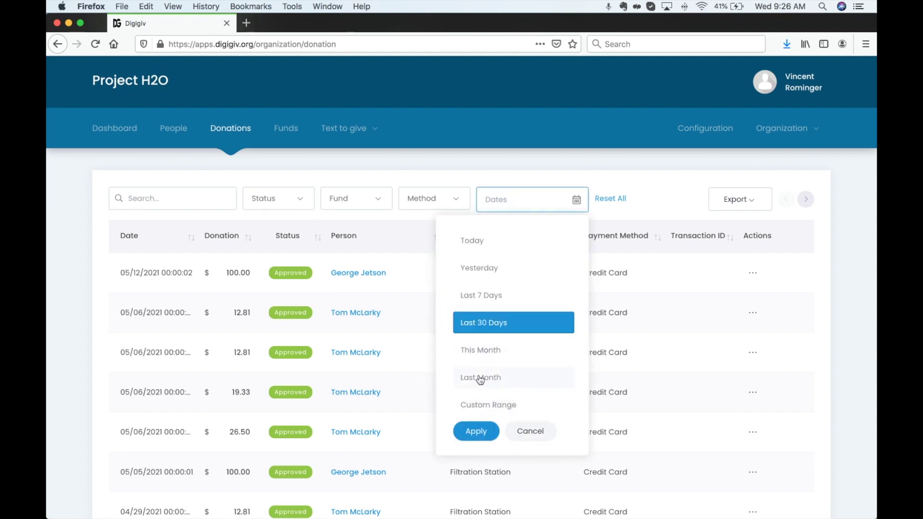
{"action": "left_click", "coordinate": [481, 408]}
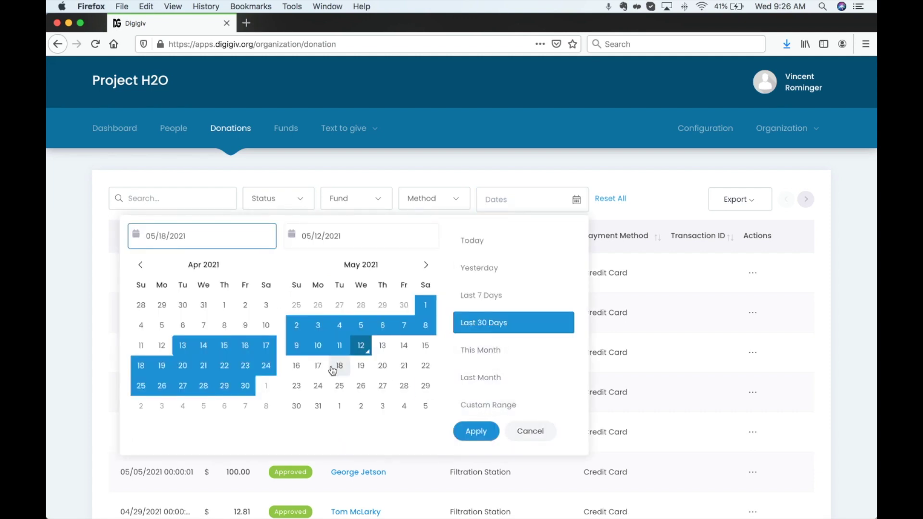
{"action": "left_click", "coordinate": [225, 306]}
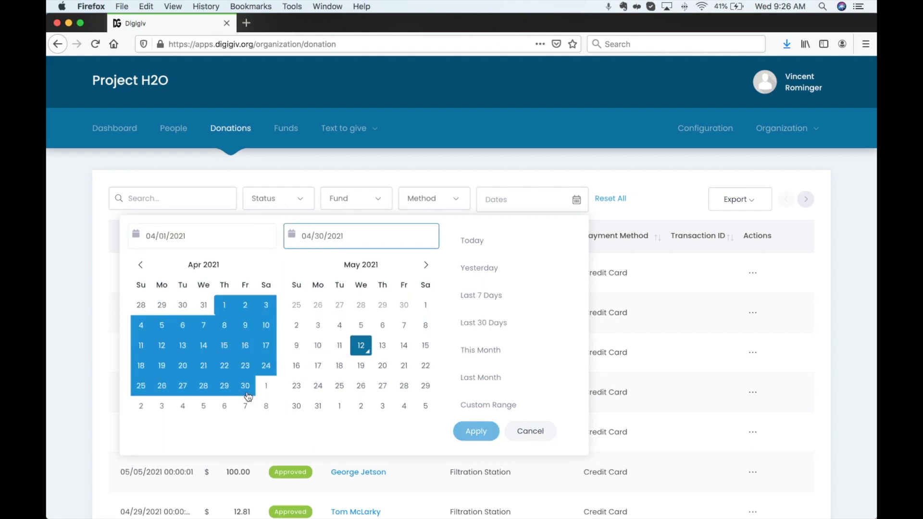
{"action": "left_click", "coordinate": [364, 347]}
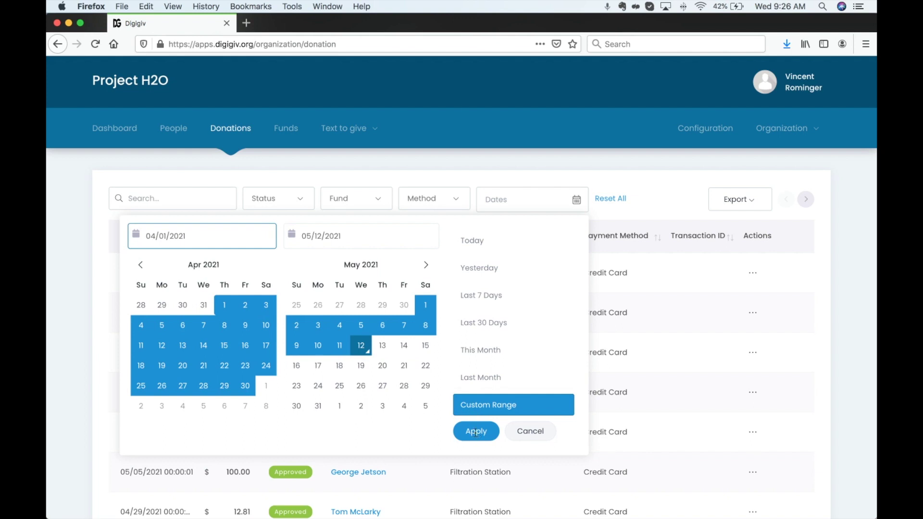
{"action": "left_click", "coordinate": [476, 432]}
{"action": "scroll", "coordinate": [401, 299], "scroll_direction": "down", "scroll_amount": 5}
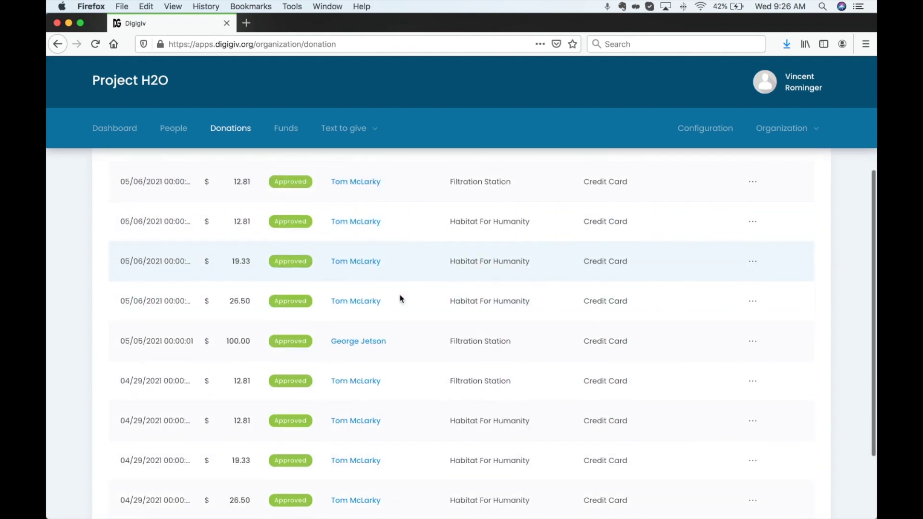
{"action": "scroll", "coordinate": [401, 299], "scroll_direction": "up", "scroll_amount": 5}
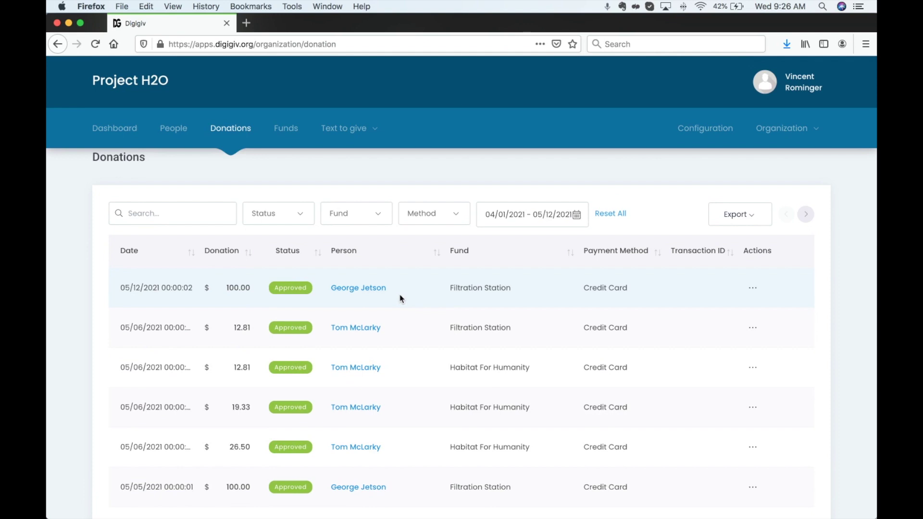
{"action": "left_click", "coordinate": [749, 219]}
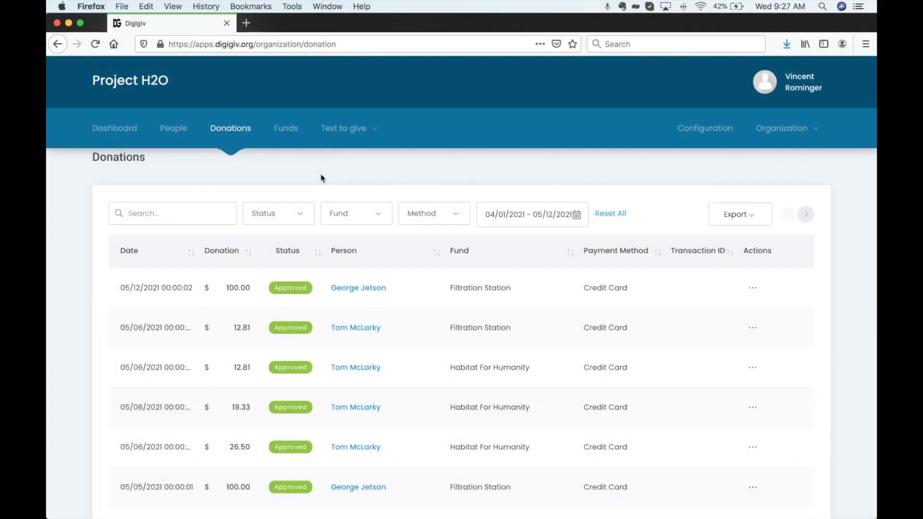
Open the organization's funds list and try the Inactive status on the fund for a new car without saving
{"action": "left_click", "coordinate": [287, 131]}
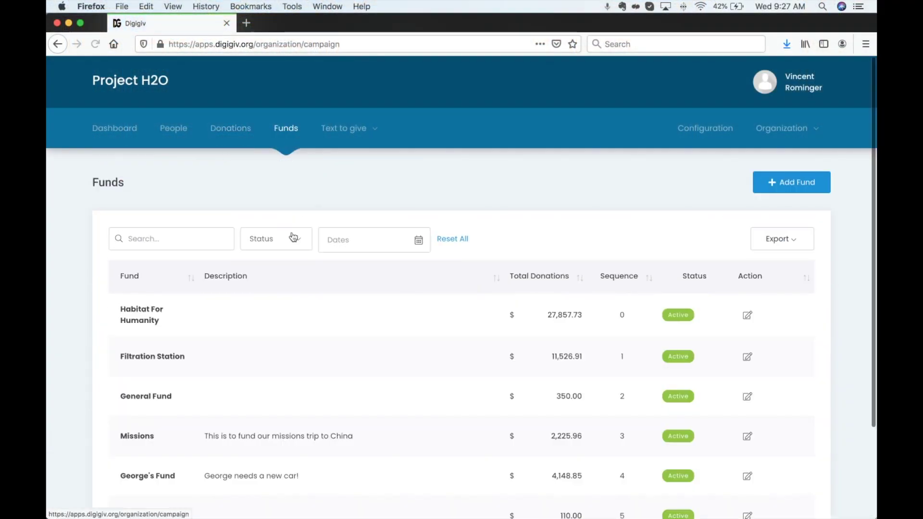
{"action": "scroll", "coordinate": [288, 223], "scroll_direction": "down", "scroll_amount": 3}
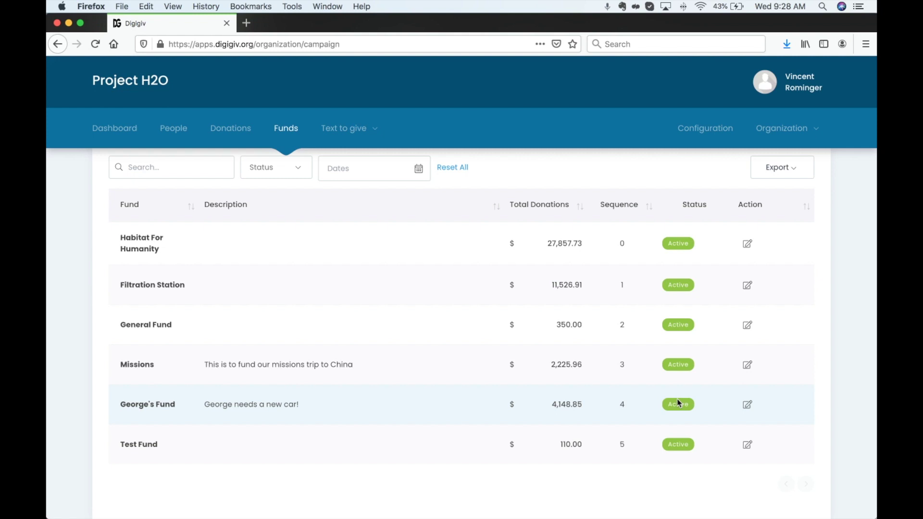
{"action": "left_click", "coordinate": [747, 405]}
{"action": "left_click", "coordinate": [392, 355]}
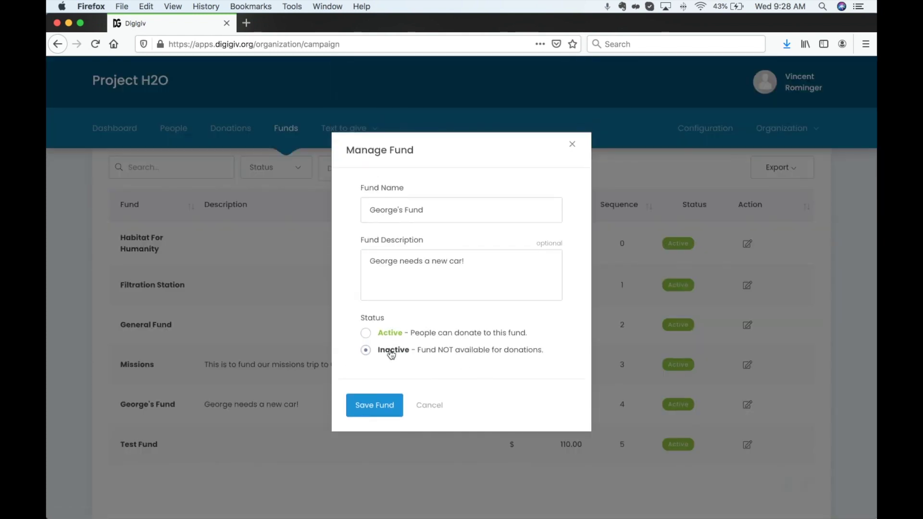
{"action": "left_click", "coordinate": [428, 409]}
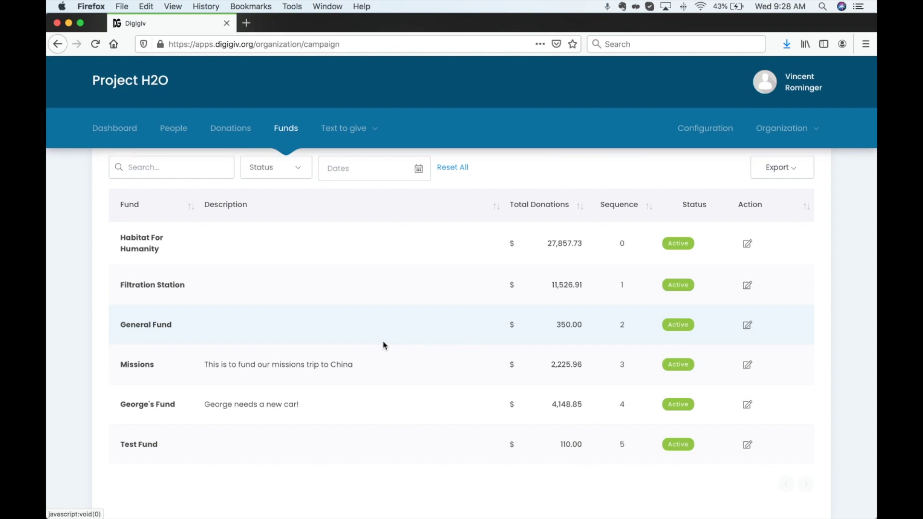
Move the General Fund to first place in the fund order and check its settings without changing them
{"action": "left_click_drag", "start_coordinate": [161, 323], "coordinate": [174, 242]}
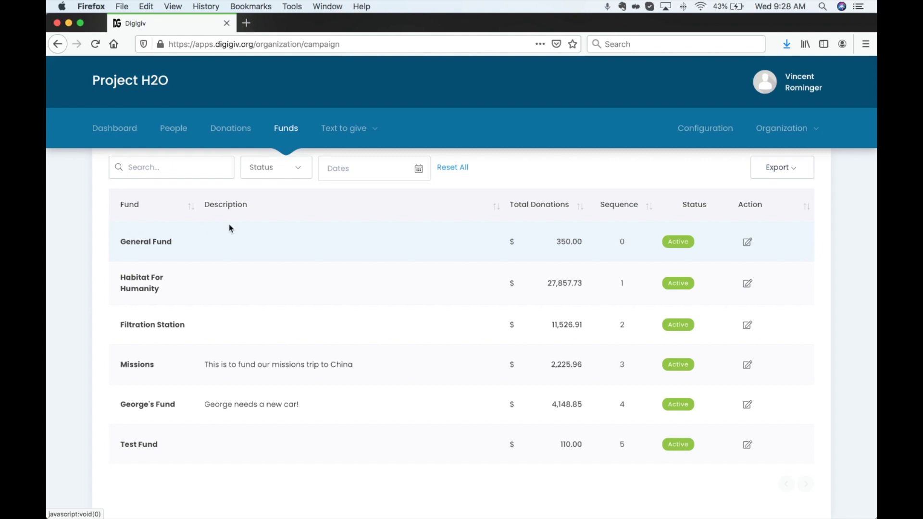
{"action": "scroll", "coordinate": [245, 227], "scroll_direction": "up", "scroll_amount": 2}
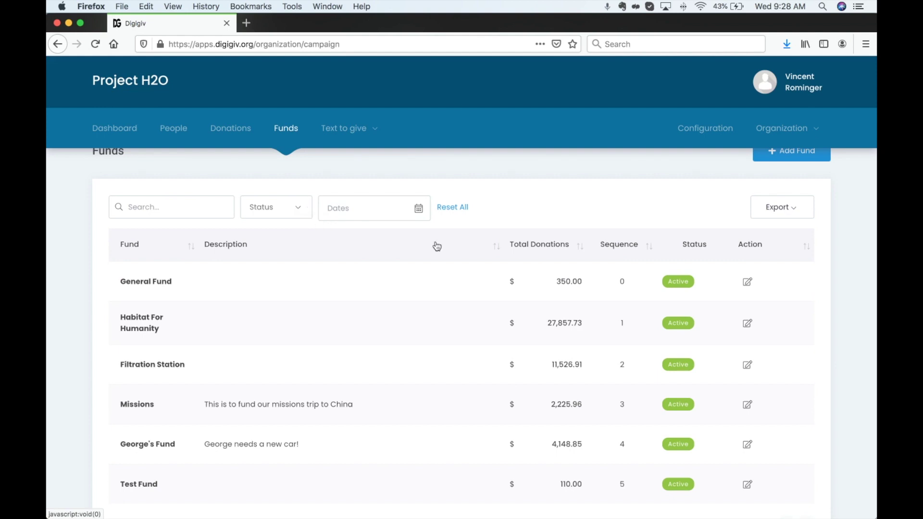
{"action": "left_click", "coordinate": [747, 282]}
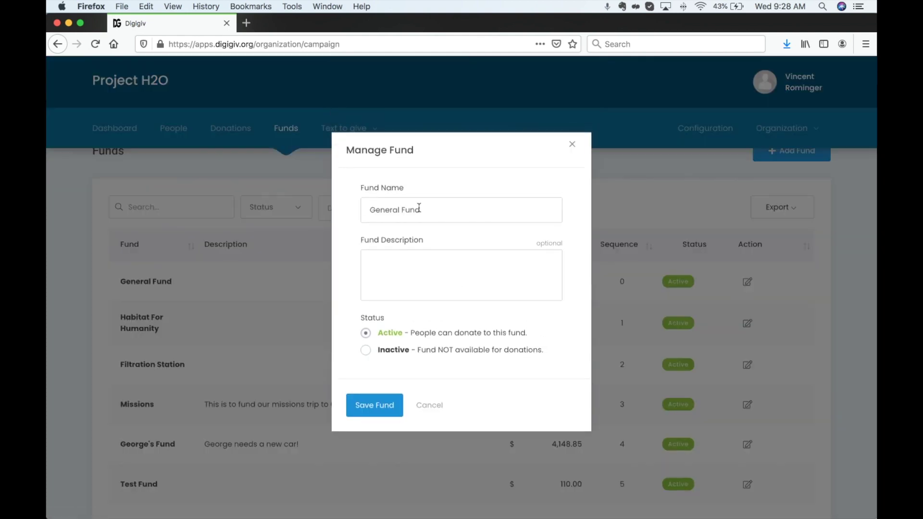
{"action": "left_click", "coordinate": [432, 405]}
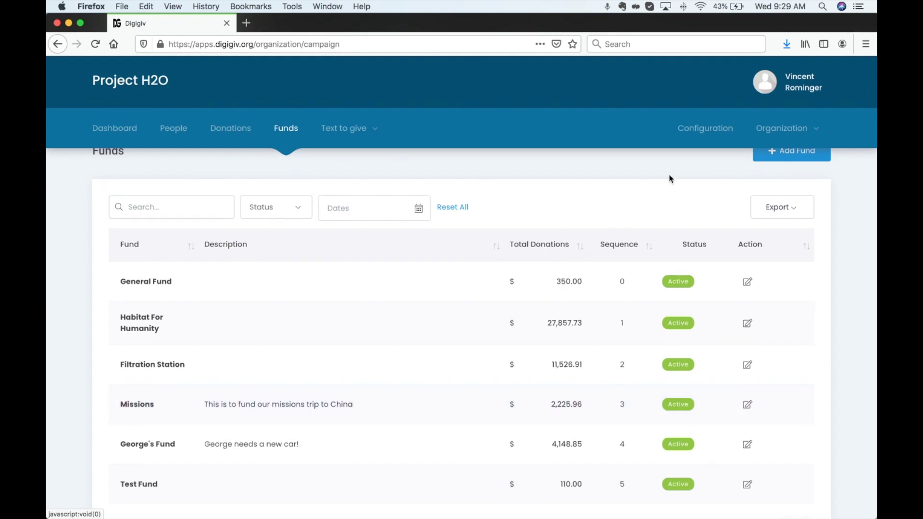
Open the organization's configuration and examine the credit card and ACH rates under Processing Fees
{"action": "left_click", "coordinate": [715, 138]}
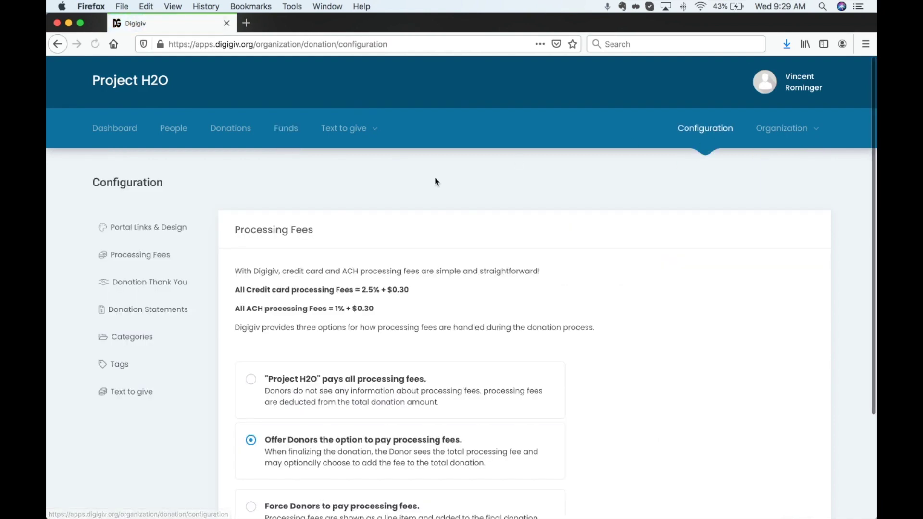
{"action": "scroll", "coordinate": [262, 192], "scroll_direction": "down", "scroll_amount": 2}
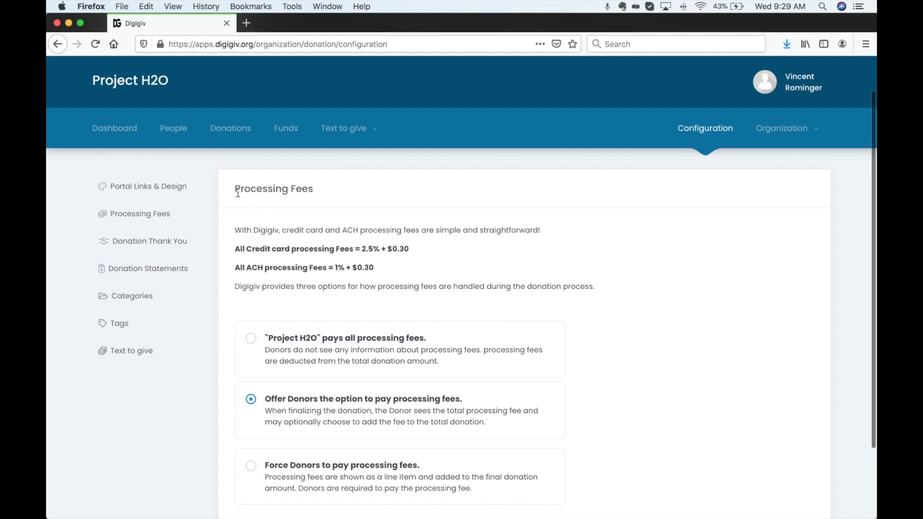
{"action": "left_click_drag", "start_coordinate": [235, 189], "coordinate": [330, 189]}
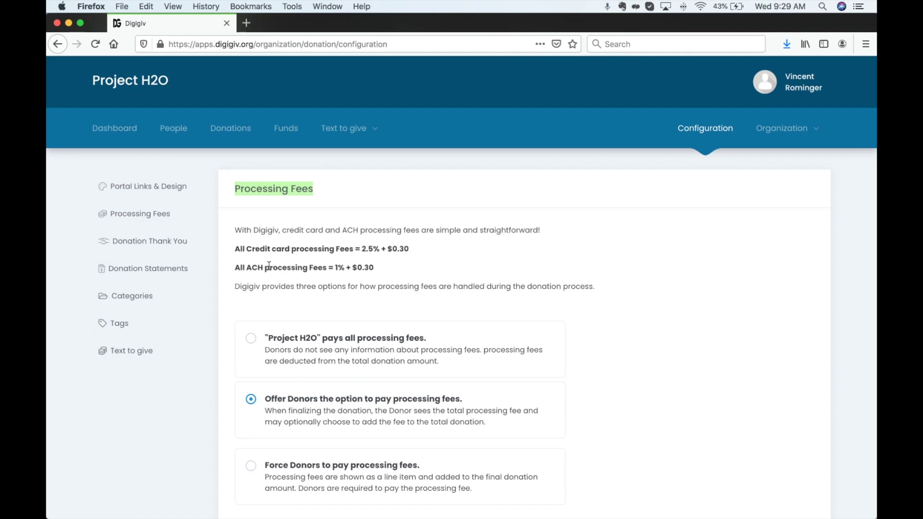
{"action": "left_click_drag", "start_coordinate": [358, 248], "coordinate": [414, 254]}
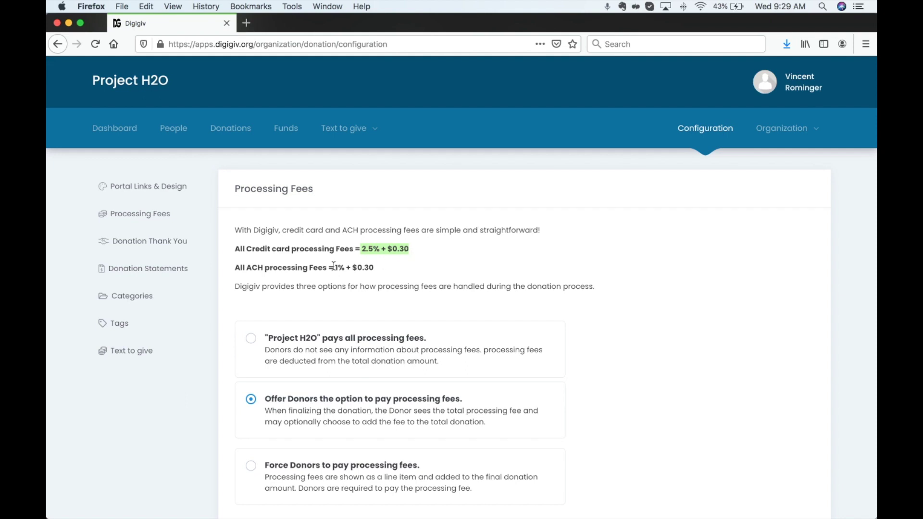
{"action": "left_click_drag", "start_coordinate": [334, 268], "coordinate": [394, 270]}
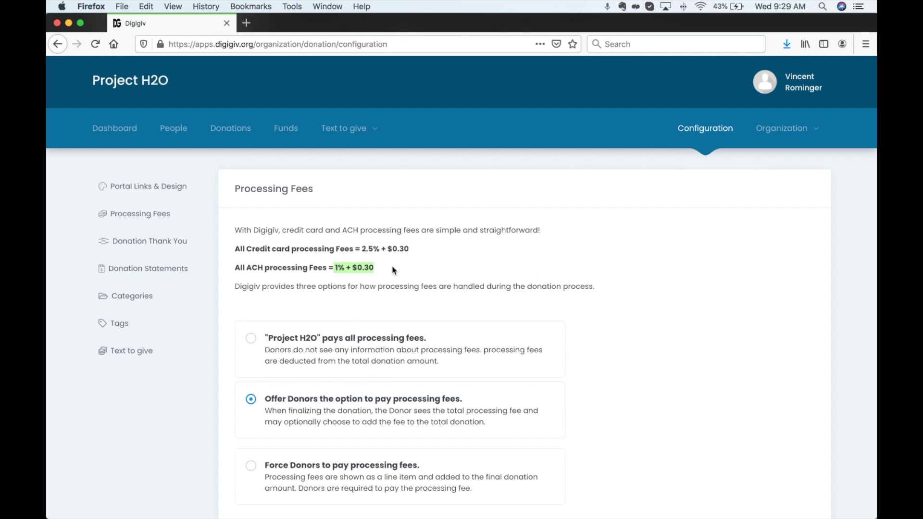
{"action": "left_click", "coordinate": [393, 271]}
Examine the three options for who pays processing fees, leaving the choice on offering donors the option to pay
{"action": "scroll", "coordinate": [389, 266], "scroll_direction": "down", "scroll_amount": 1}
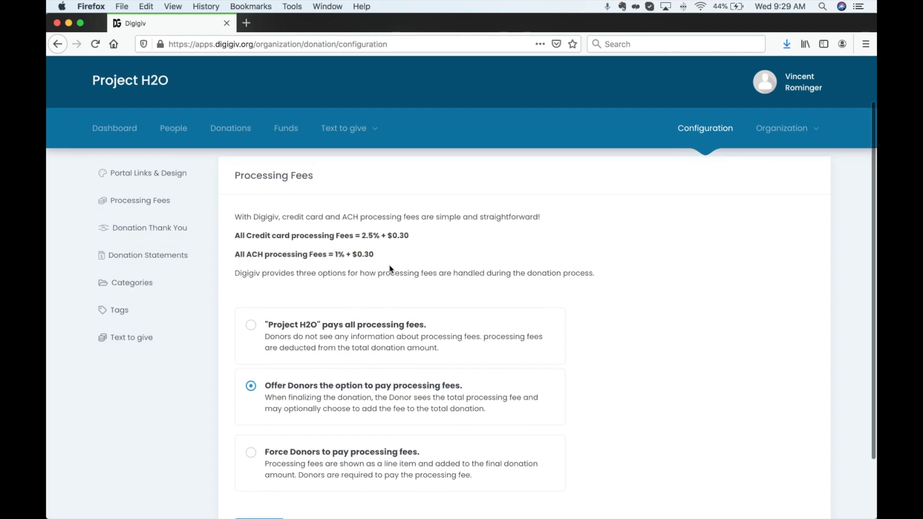
{"action": "scroll", "coordinate": [389, 265], "scroll_direction": "down", "scroll_amount": 3}
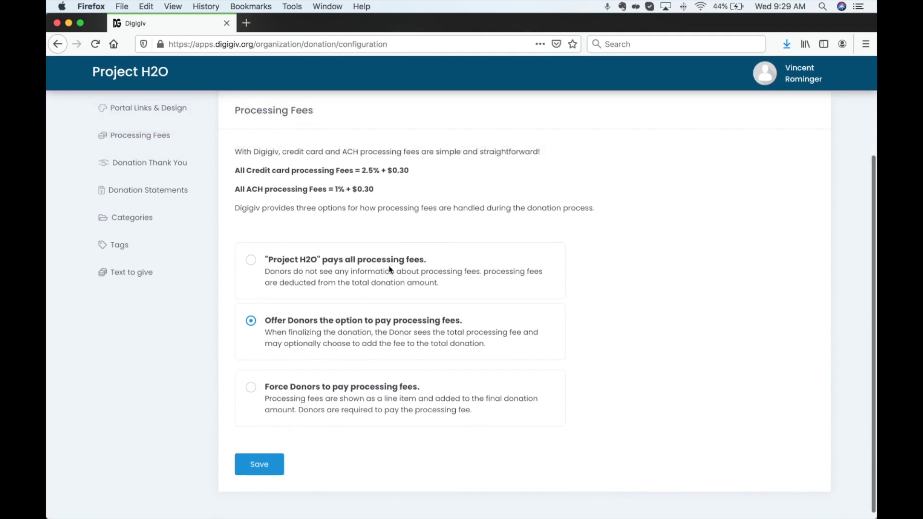
{"action": "scroll", "coordinate": [398, 272], "scroll_direction": "down", "scroll_amount": 1}
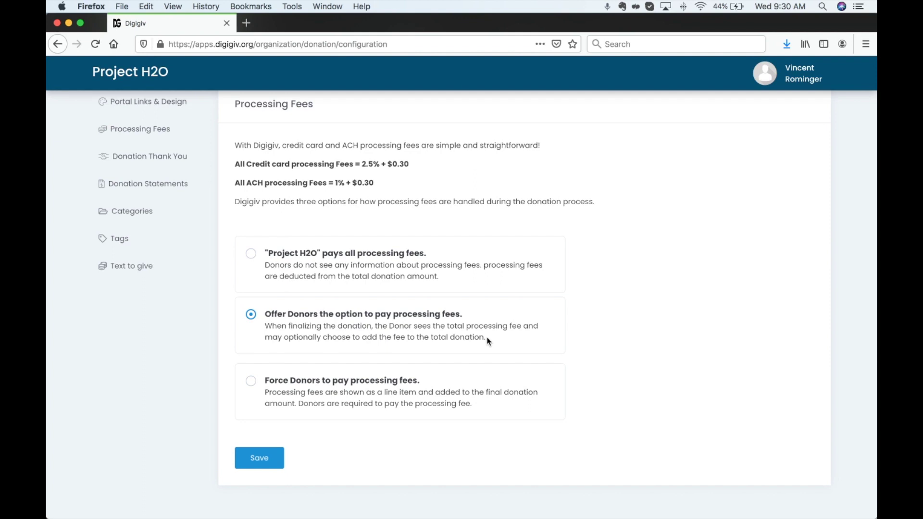
{"action": "left_click", "coordinate": [418, 399]}
{"action": "left_click", "coordinate": [362, 334]}
{"action": "scroll", "coordinate": [359, 332], "scroll_direction": "up", "scroll_amount": 5}
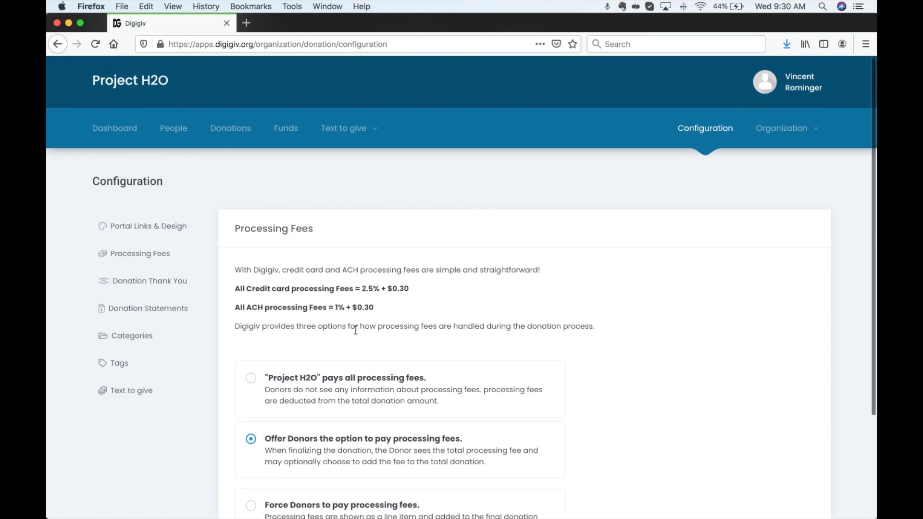
Open the Portal Links & Design configuration and examine the donation page's organization URL, logo and top bar settings
{"action": "left_click", "coordinate": [157, 223]}
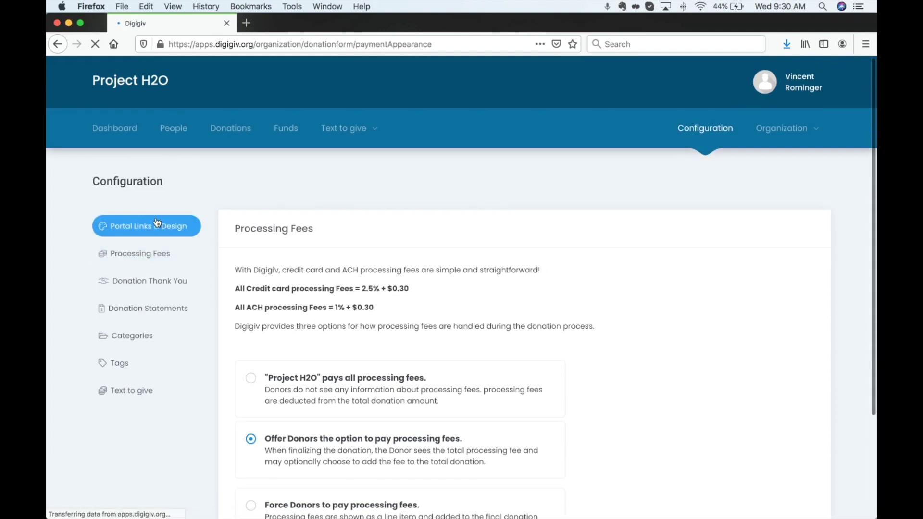
{"action": "scroll", "coordinate": [316, 251], "scroll_direction": "down", "scroll_amount": 1}
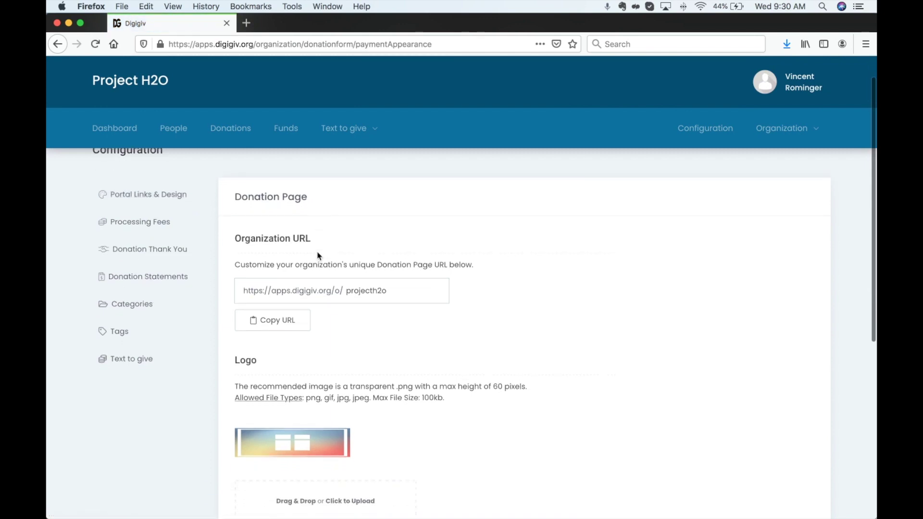
{"action": "scroll", "coordinate": [317, 251], "scroll_direction": "down", "scroll_amount": 1}
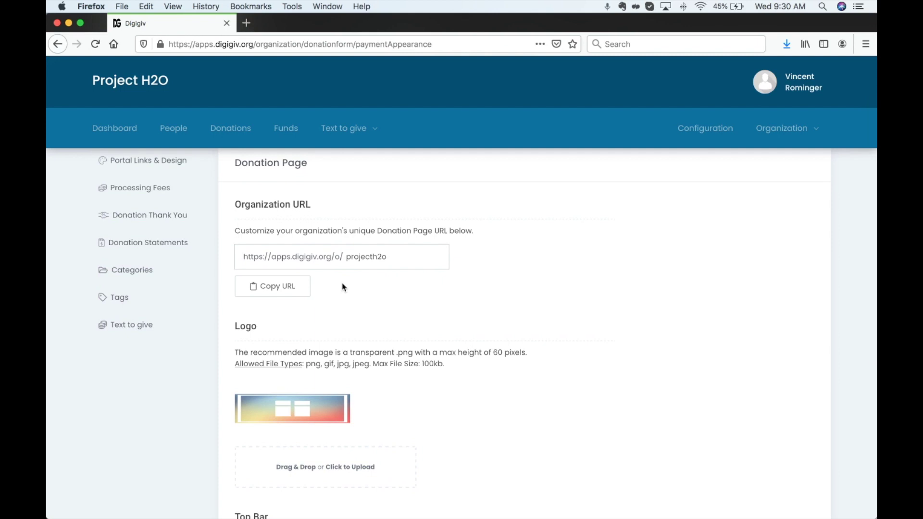
{"action": "scroll", "coordinate": [343, 287], "scroll_direction": "down", "scroll_amount": 4}
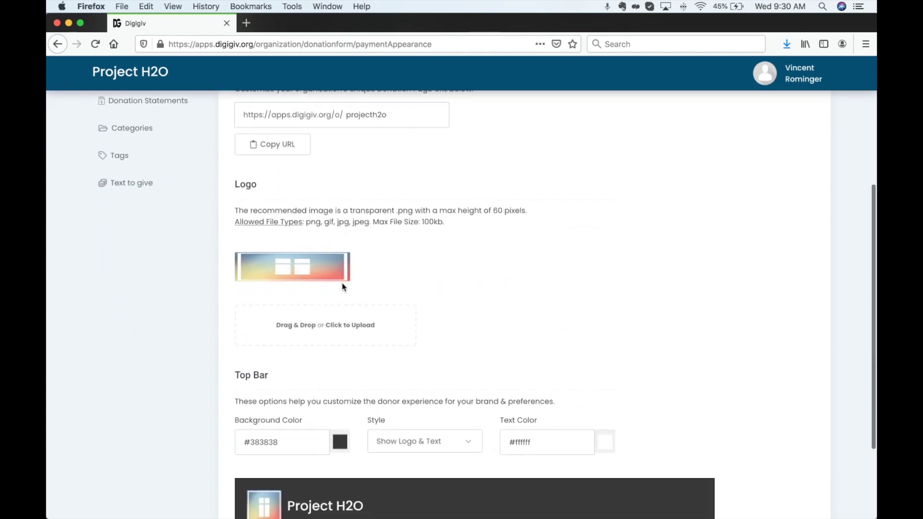
{"action": "scroll", "coordinate": [343, 287], "scroll_direction": "down", "scroll_amount": 3}
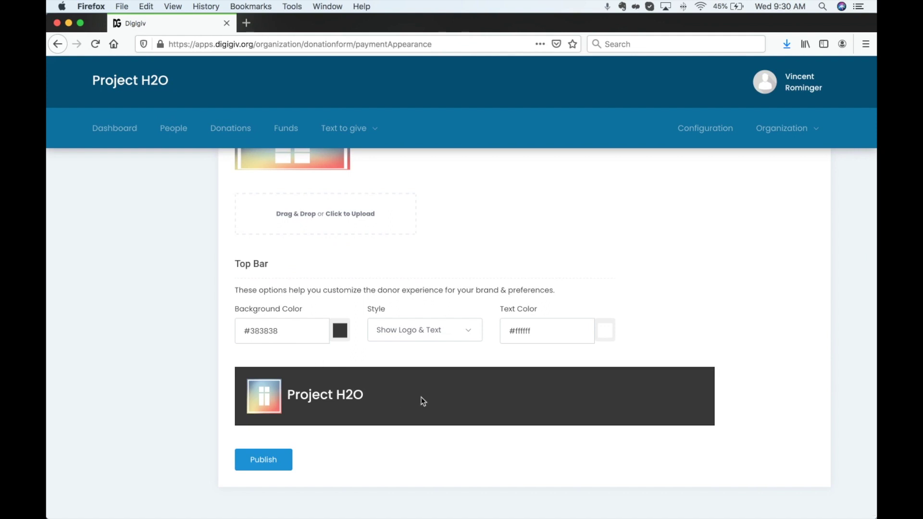
Try out the background color selection for the donation page's top bar without publishing
{"action": "left_click", "coordinate": [340, 331]}
{"action": "left_click", "coordinate": [335, 384]}
{"action": "left_click_drag", "start_coordinate": [335, 383], "coordinate": [330, 384]}
{"action": "left_click", "coordinate": [365, 270]}
{"action": "scroll", "coordinate": [365, 271], "scroll_direction": "up", "scroll_amount": 3}
{"action": "scroll", "coordinate": [336, 290], "scroll_direction": "up", "scroll_amount": 5}
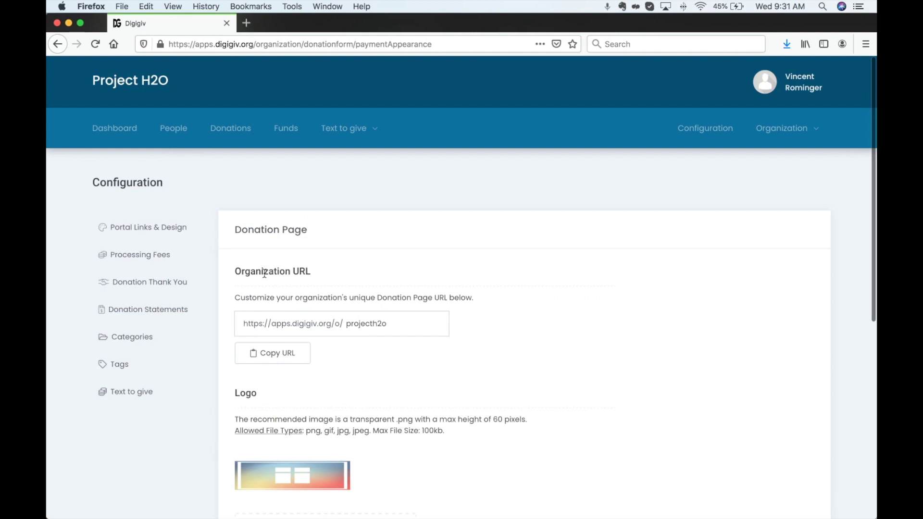
{"action": "left_click", "coordinate": [277, 358]}
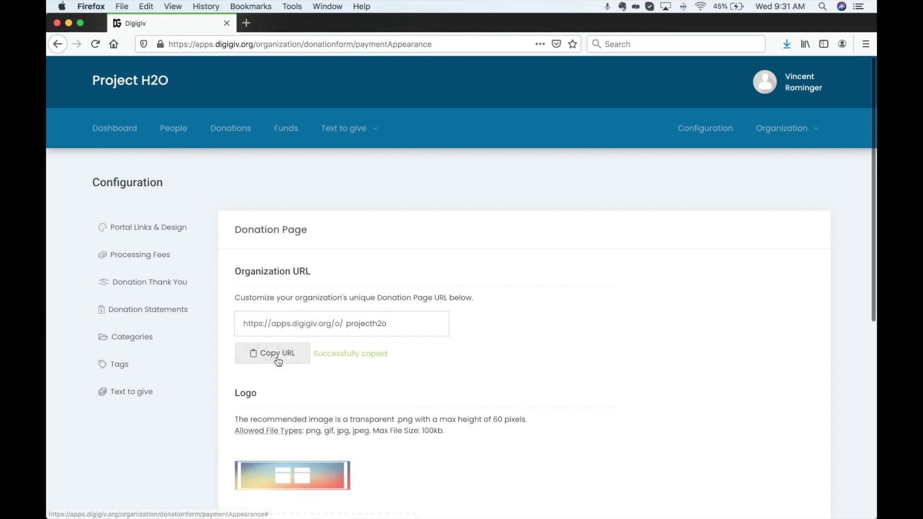
{"action": "left_click", "coordinate": [246, 23]}
{"action": "type", "text": "https://apps.digigiv.org/o/projecth2o"}
{"action": "key", "text": "Return"}
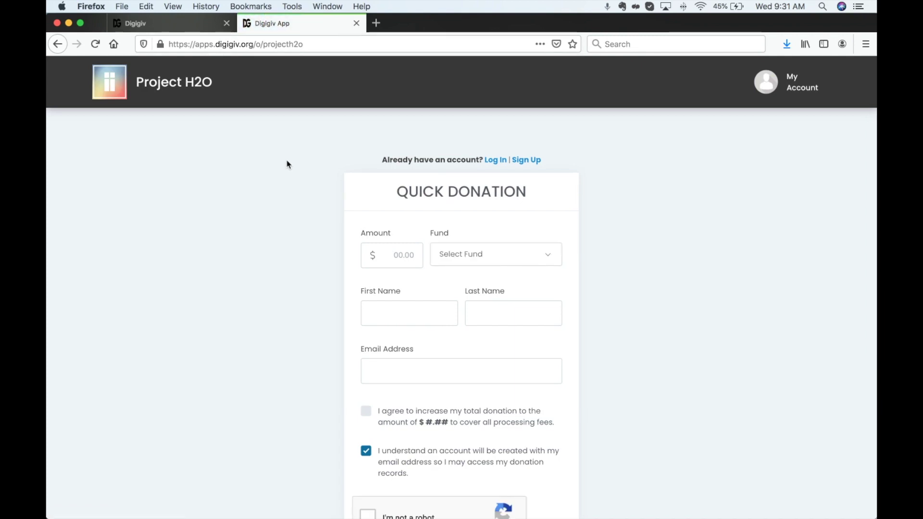
Review the Quick Donation form and choose General Fund as the fund for the donation
{"action": "scroll", "coordinate": [288, 165], "scroll_direction": "down", "scroll_amount": 3}
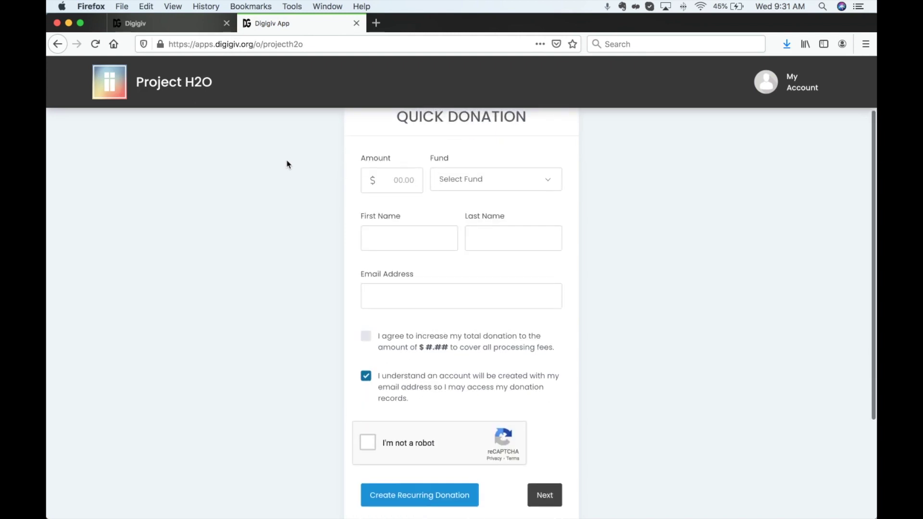
{"action": "left_click", "coordinate": [467, 182]}
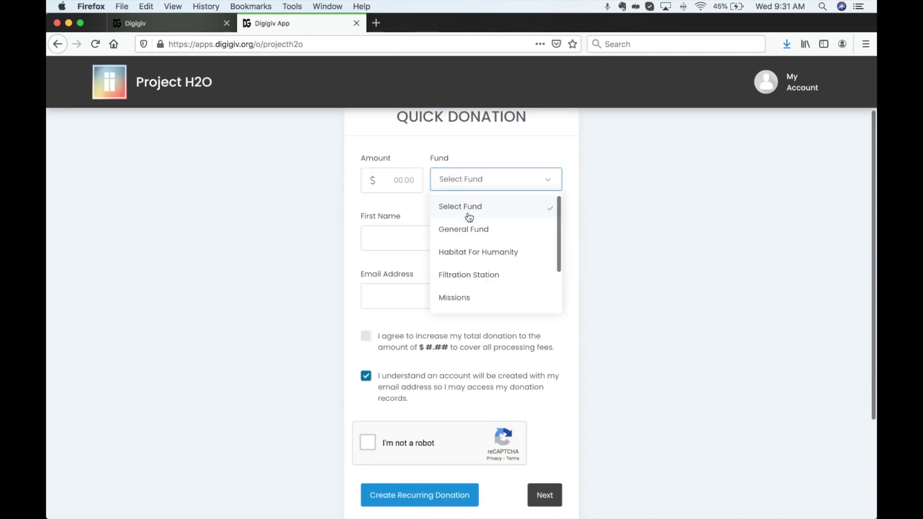
{"action": "left_click", "coordinate": [470, 228]}
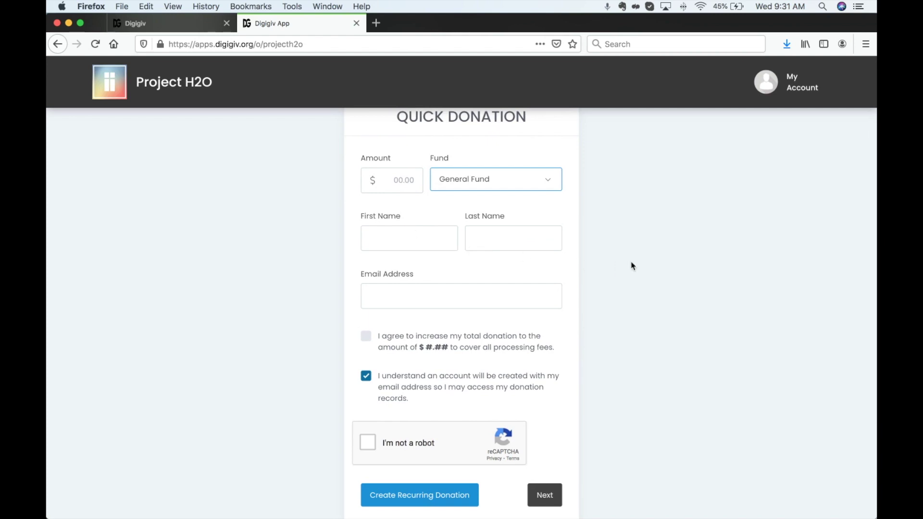
Set the quick donation amount to $100 and agree to increase the donation to cover all processing fees
{"action": "left_click", "coordinate": [398, 183]}
{"action": "type", "text": "100"}
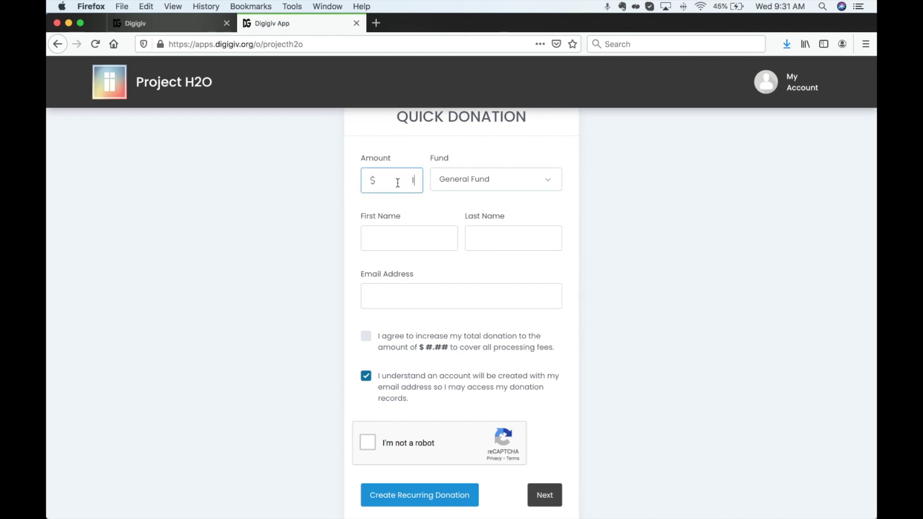
{"action": "left_click", "coordinate": [646, 341]}
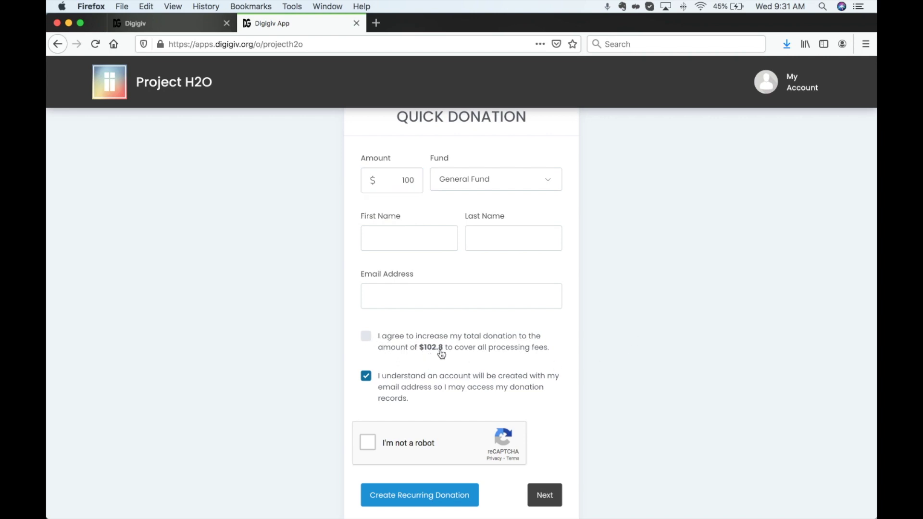
{"action": "left_click", "coordinate": [381, 340]}
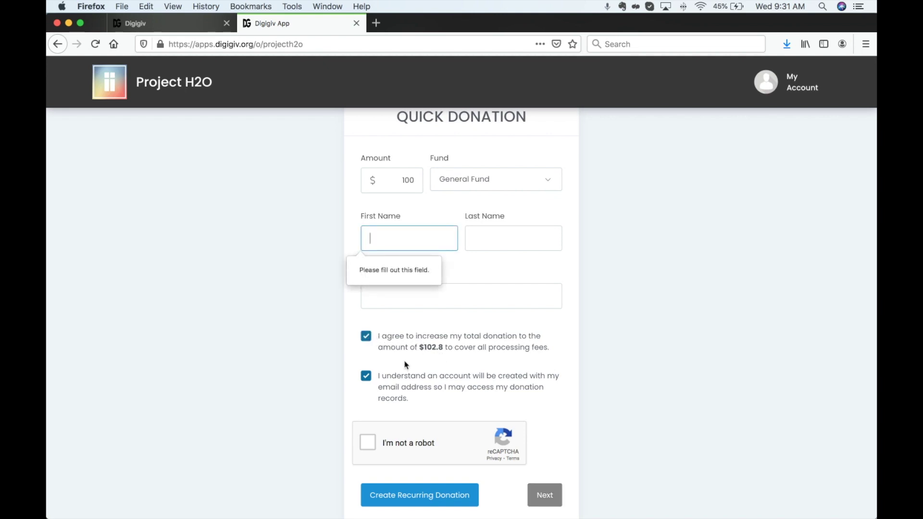
{"action": "left_click", "coordinate": [313, 413]}
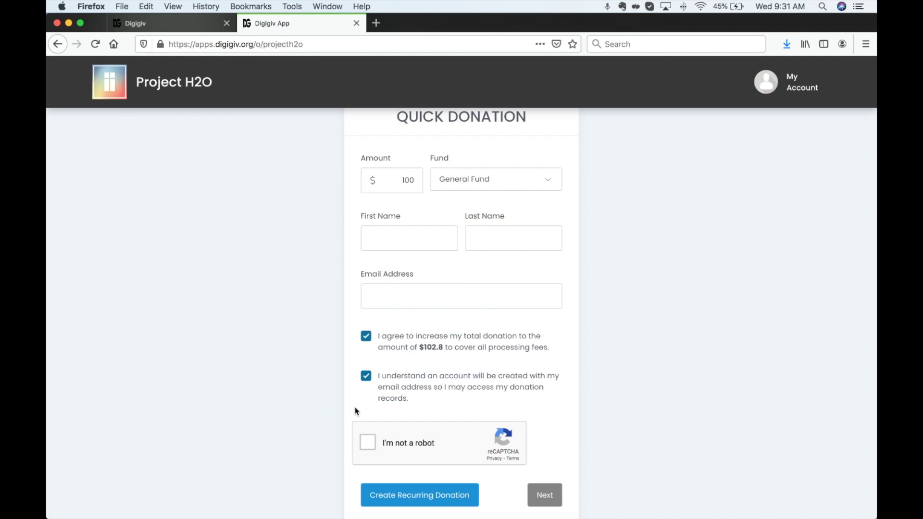
{"action": "scroll", "coordinate": [356, 411], "scroll_direction": "up", "scroll_amount": 3}
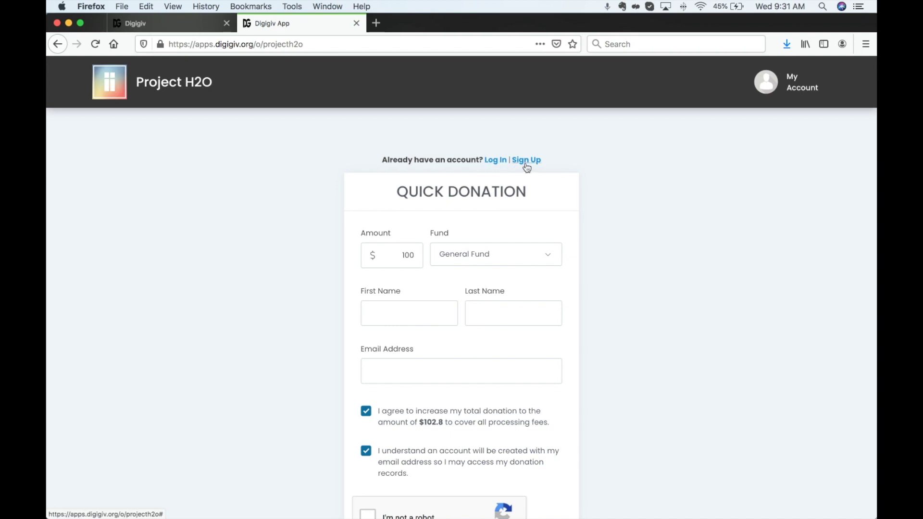
Return to the organization portal and examine the tag categories in the configuration
{"action": "left_click", "coordinate": [187, 26]}
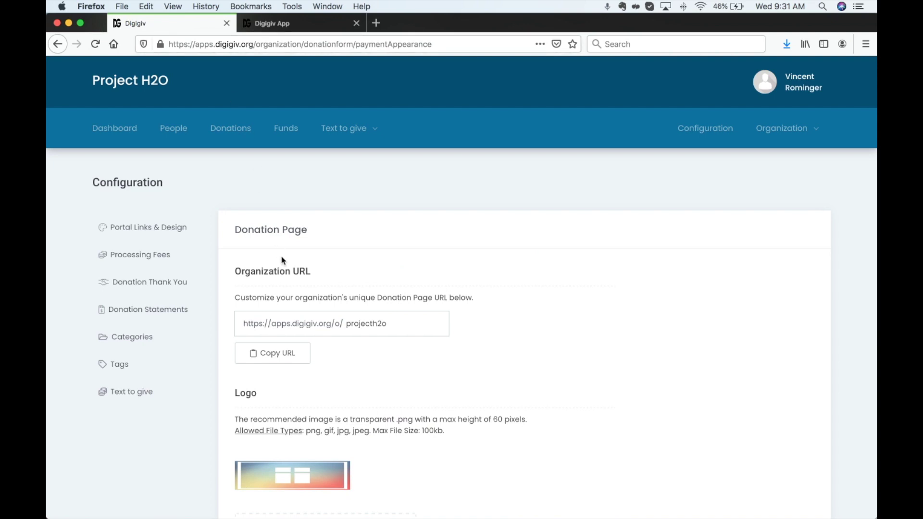
{"action": "scroll", "coordinate": [298, 258], "scroll_direction": "down", "scroll_amount": 3}
{"action": "left_click", "coordinate": [144, 245]}
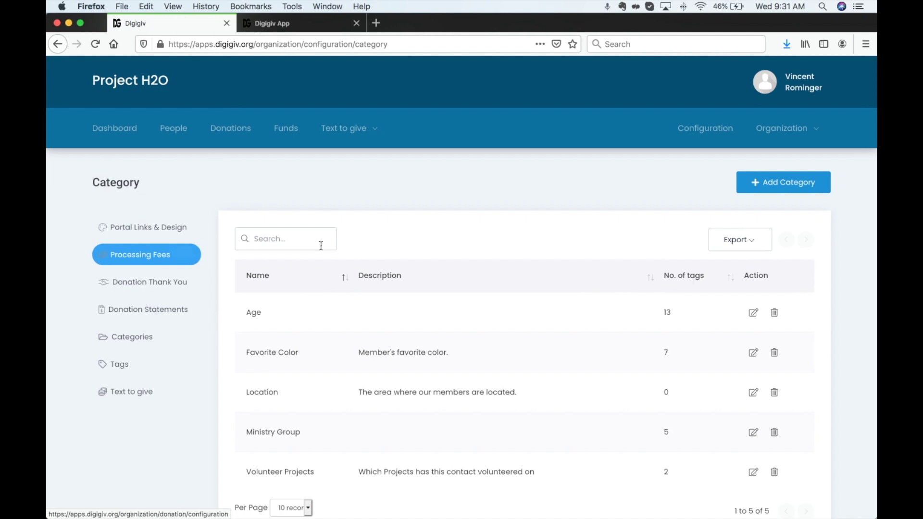
{"action": "scroll", "coordinate": [362, 298], "scroll_direction": "down", "scroll_amount": 1}
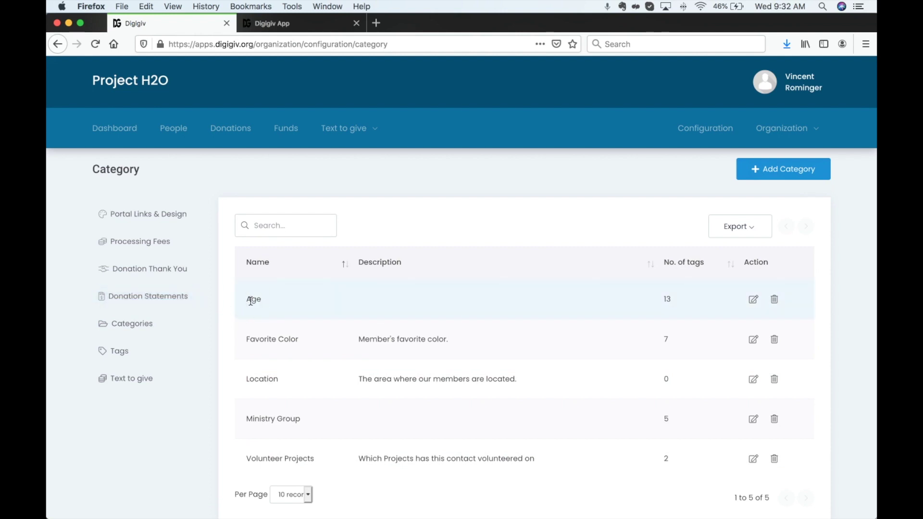
{"action": "scroll", "coordinate": [250, 301], "scroll_direction": "down", "scroll_amount": 1}
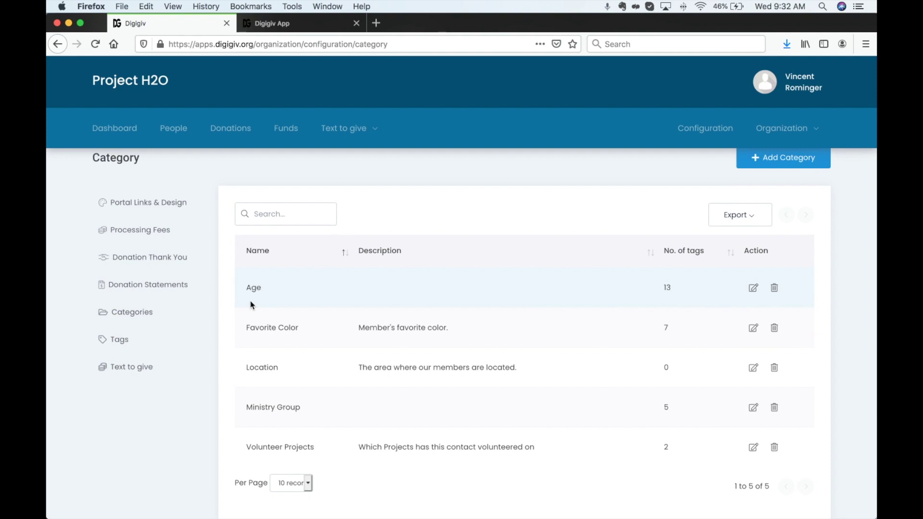
Open the Tags configuration and examine each tag's category and number of times applied
{"action": "left_click", "coordinate": [124, 340]}
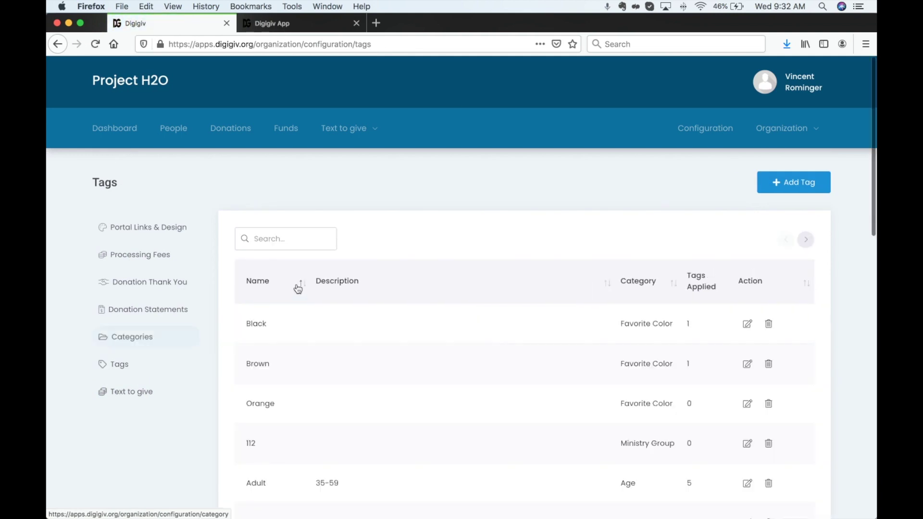
{"action": "scroll", "coordinate": [295, 287], "scroll_direction": "down", "scroll_amount": 5}
{"action": "scroll", "coordinate": [297, 288], "scroll_direction": "down", "scroll_amount": 10}
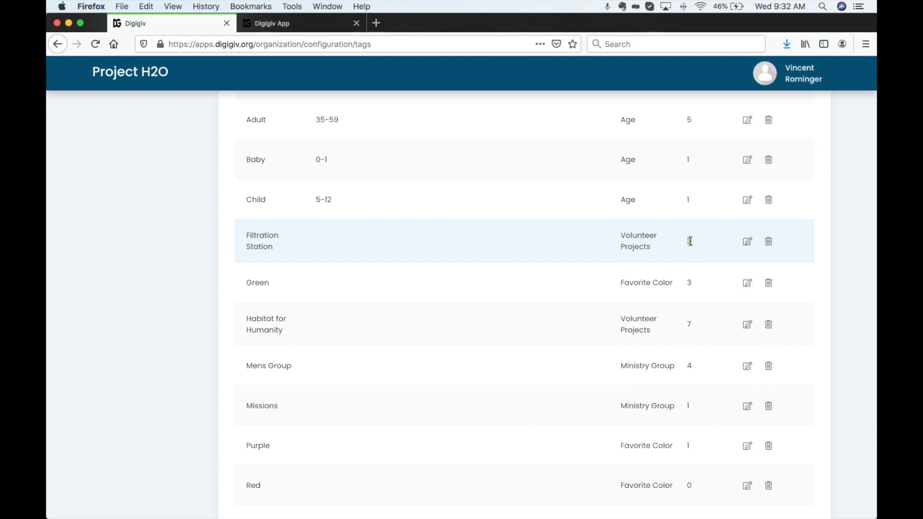
{"action": "double_click", "coordinate": [688, 284]}
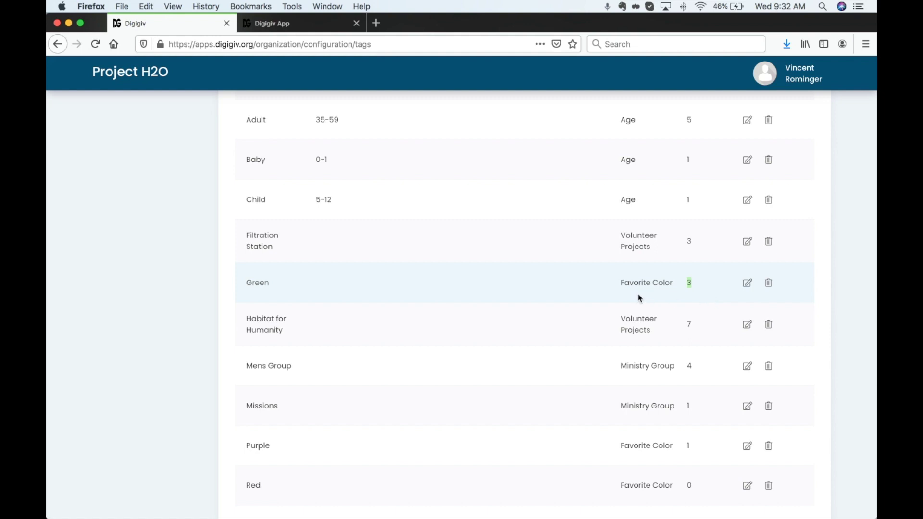
{"action": "scroll", "coordinate": [618, 295], "scroll_direction": "down", "scroll_amount": 2}
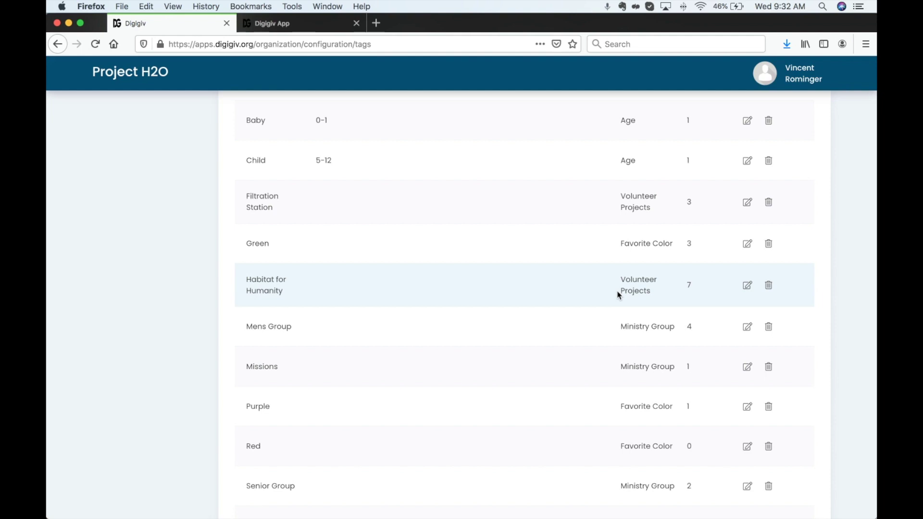
{"action": "scroll", "coordinate": [618, 294], "scroll_direction": "up", "scroll_amount": 10}
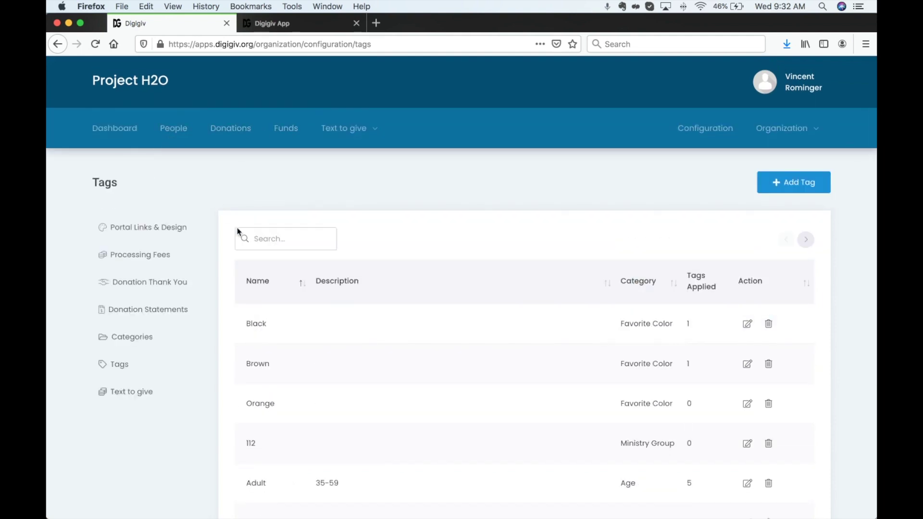
{"action": "scroll", "coordinate": [238, 232], "scroll_direction": "down", "scroll_amount": 3}
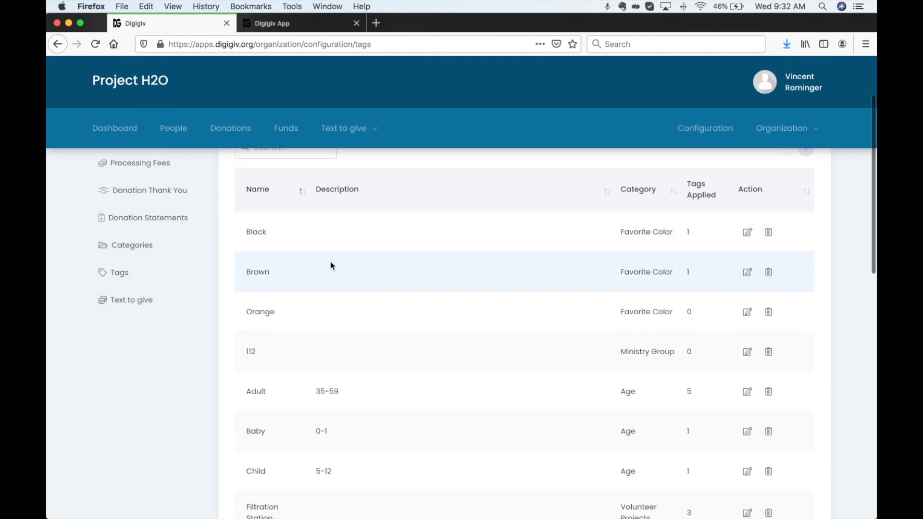
{"action": "scroll", "coordinate": [331, 266], "scroll_direction": "up", "scroll_amount": 1}
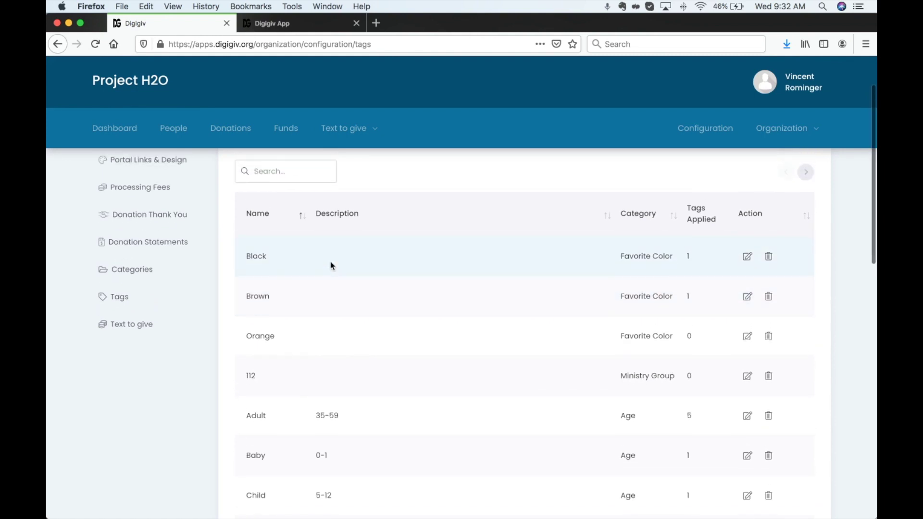
{"action": "scroll", "coordinate": [331, 266], "scroll_direction": "up", "scroll_amount": 1}
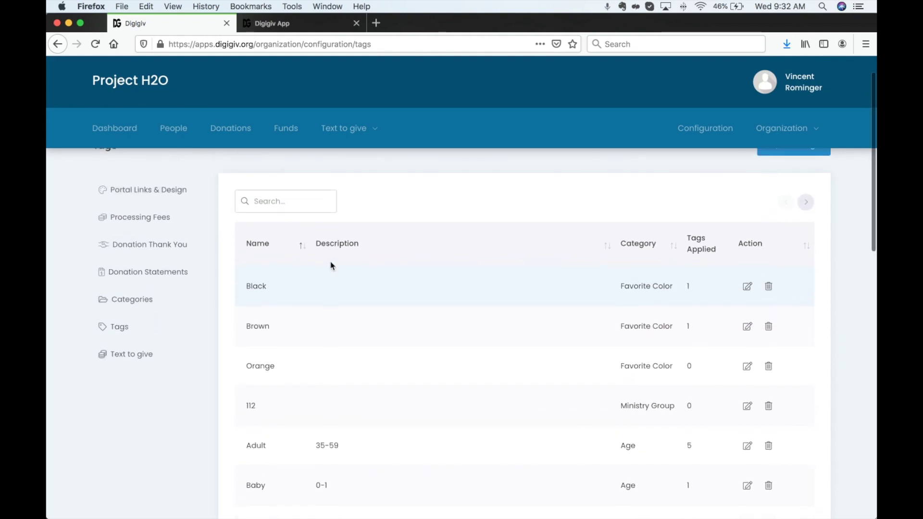
{"action": "scroll", "coordinate": [332, 266], "scroll_direction": "up", "scroll_amount": 1}
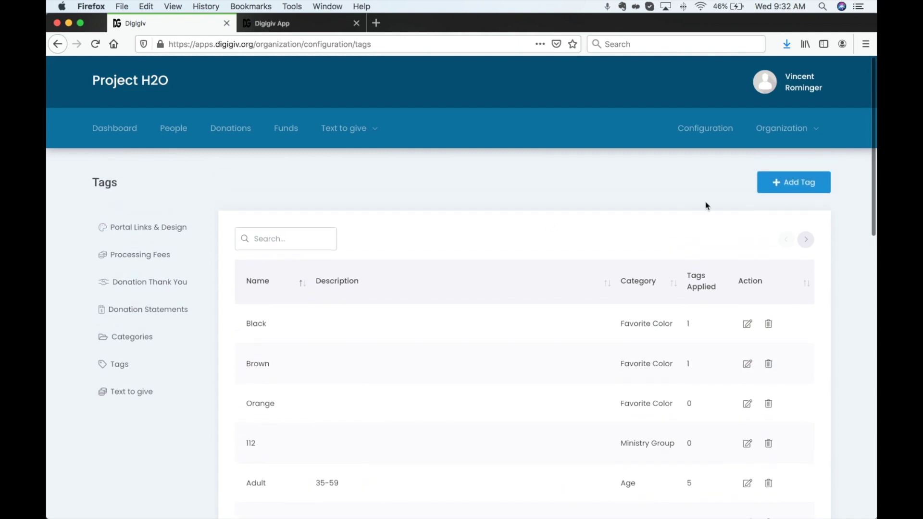
View the organization account information and open the list of organization users
{"action": "left_click", "coordinate": [798, 136]}
{"action": "left_click", "coordinate": [739, 177]}
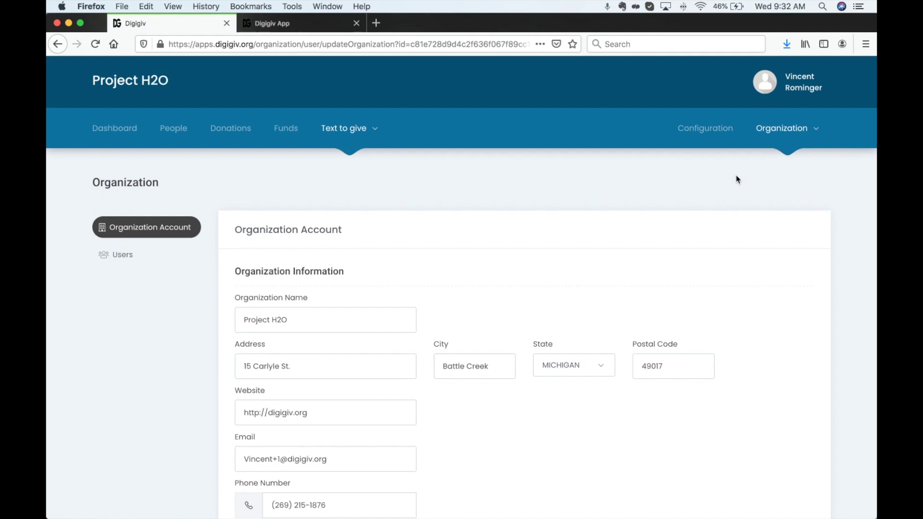
{"action": "left_click", "coordinate": [137, 256]}
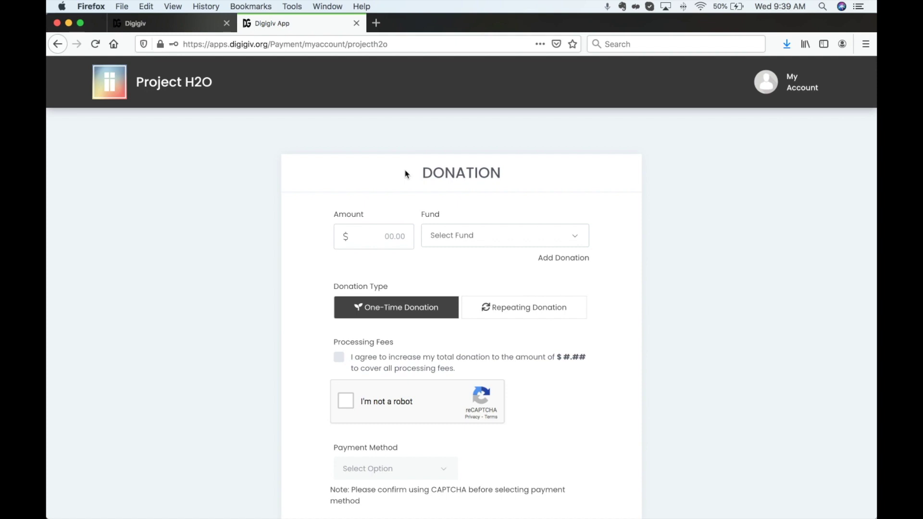
Enter a donation of $50 to the General Fund on the donor's donation form
{"action": "left_click", "coordinate": [398, 239]}
{"action": "type", "text": "50"}
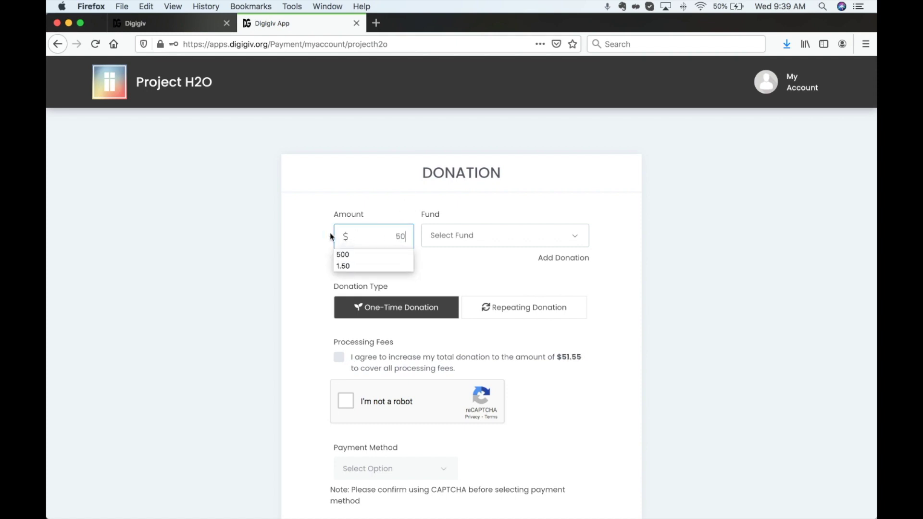
{"action": "key", "text": "Return"}
{"action": "left_click", "coordinate": [463, 237]}
{"action": "left_click", "coordinate": [469, 285]}
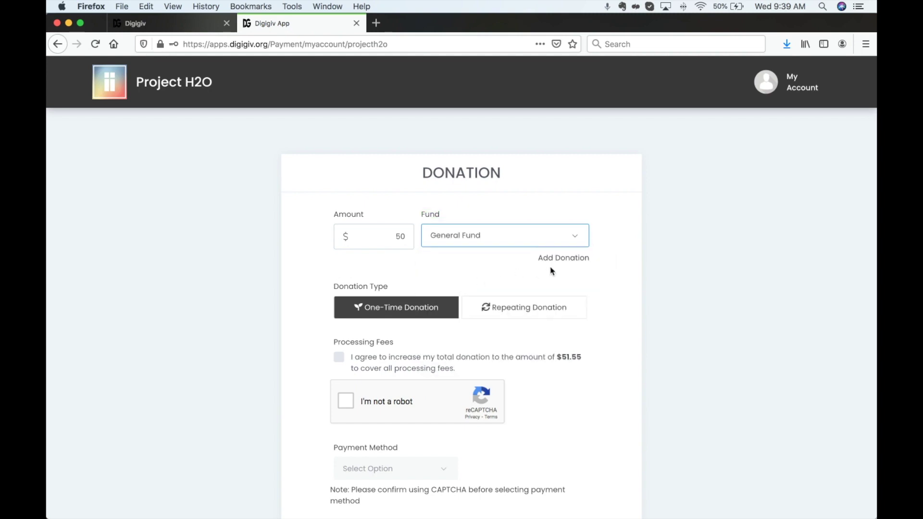
Add a second donation of $25 to the Missions fund
{"action": "left_click", "coordinate": [570, 260]}
{"action": "left_click", "coordinate": [397, 268]}
{"action": "type", "text": "25"}
{"action": "left_click", "coordinate": [439, 270]}
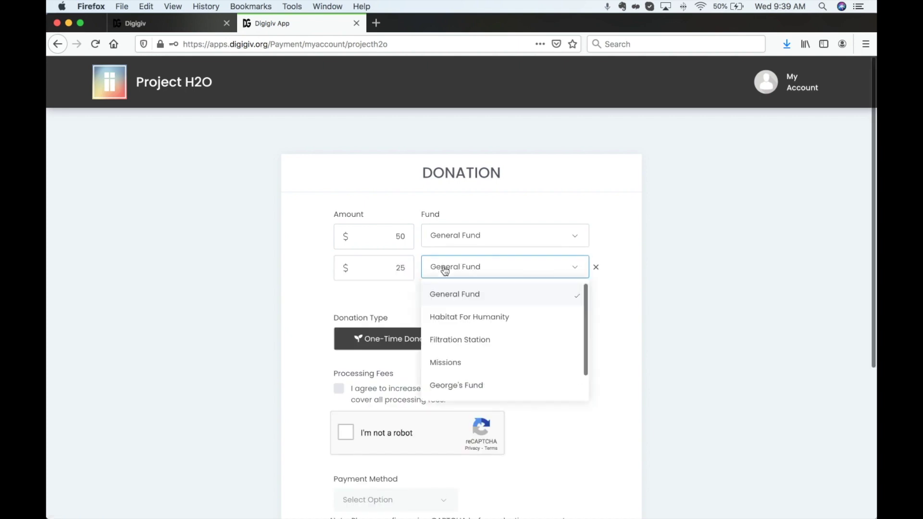
{"action": "left_click", "coordinate": [445, 361]}
Add a third donation of $100 to the Filtration Station fund
{"action": "left_click", "coordinate": [553, 289]}
{"action": "left_click", "coordinate": [401, 300]}
{"action": "type", "text": "100"}
{"action": "left_click", "coordinate": [474, 308]}
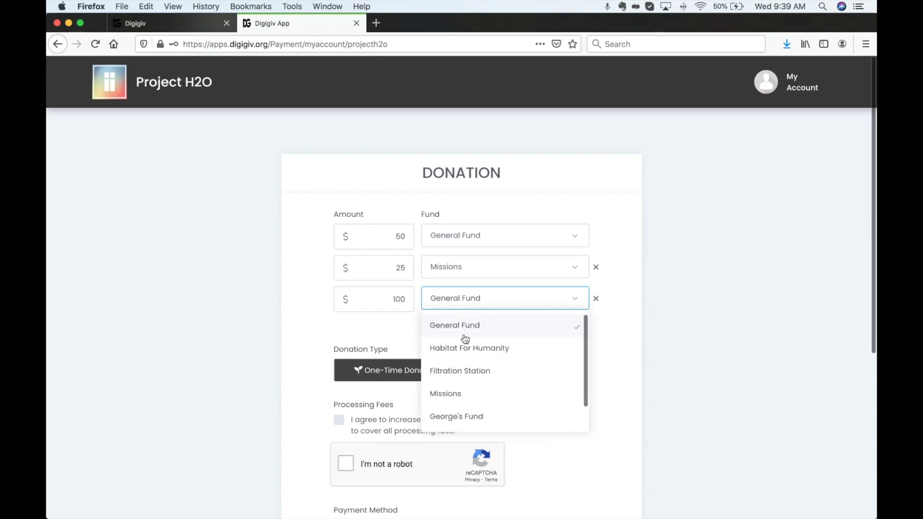
{"action": "left_click", "coordinate": [458, 372]}
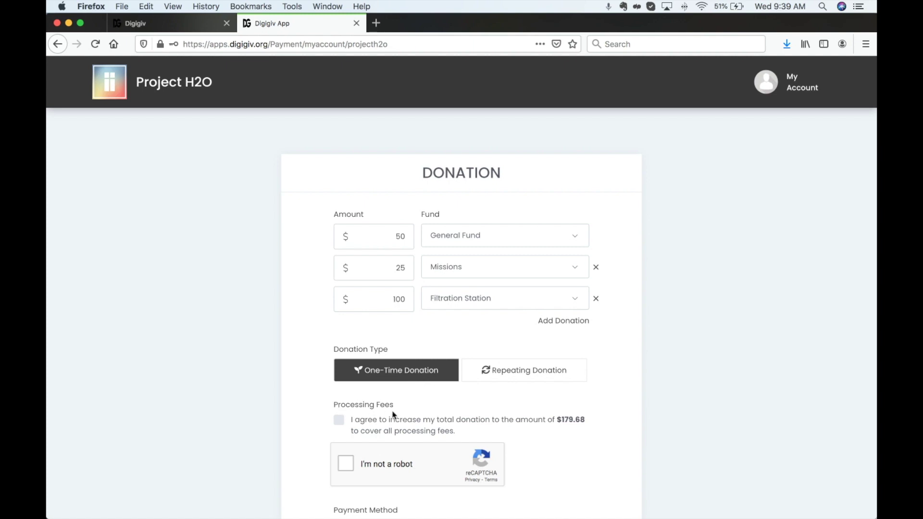
Remove the Missions and Filtration Station donation lines from the form
{"action": "left_click", "coordinate": [598, 268]}
{"action": "left_click", "coordinate": [598, 267]}
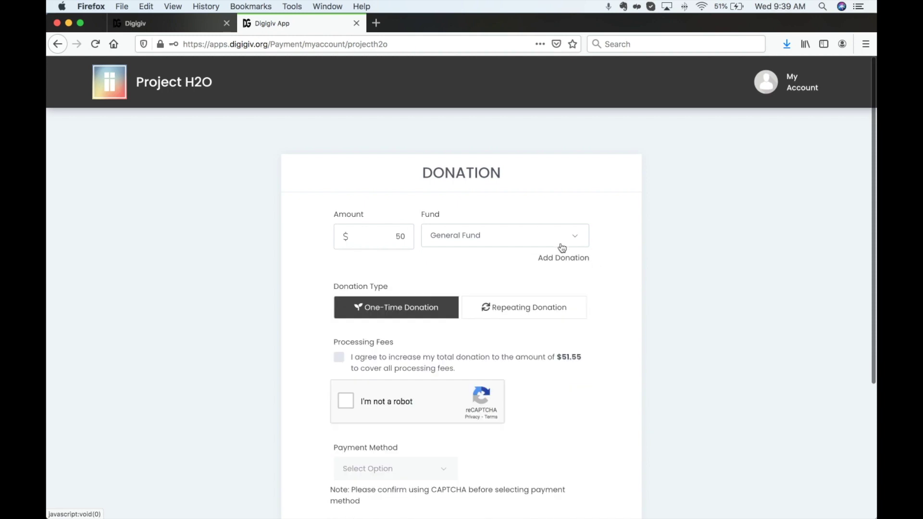
Switch the donation to a repeating donation and set its amount to $200
{"action": "left_click", "coordinate": [504, 311]}
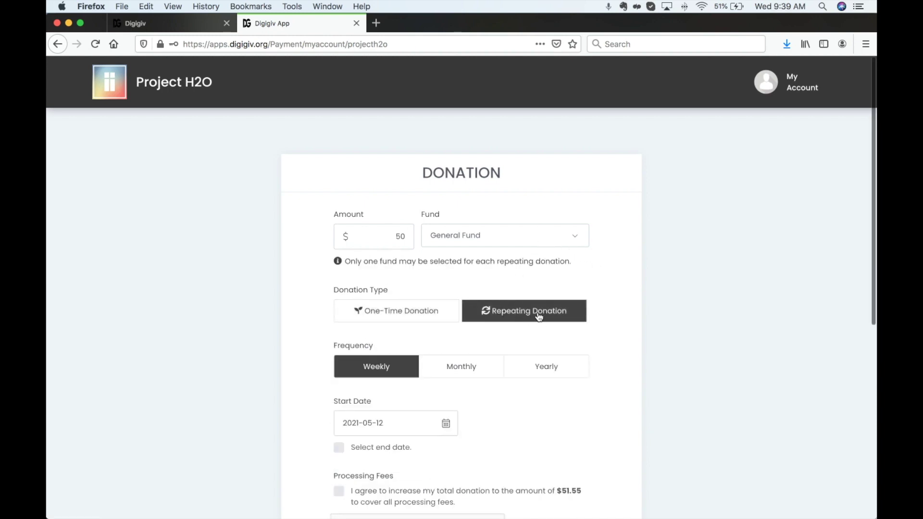
{"action": "double_click", "coordinate": [404, 236]}
{"action": "type", "text": "200"}
{"action": "left_click", "coordinate": [513, 210]}
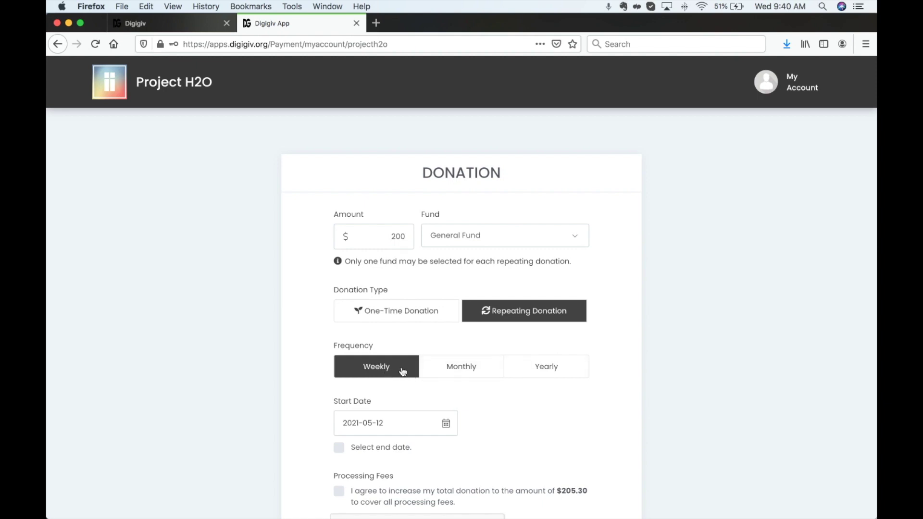
Give the repeating donation an end date of 2021-08-12 and agree to cover all processing fees
{"action": "scroll", "coordinate": [402, 368], "scroll_direction": "down", "scroll_amount": 2}
{"action": "scroll", "coordinate": [402, 367], "scroll_direction": "down", "scroll_amount": 1}
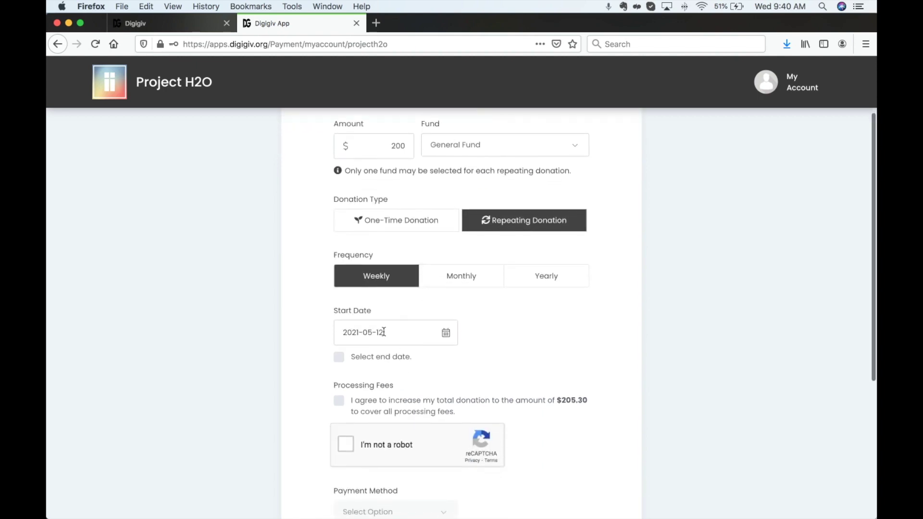
{"action": "left_click", "coordinate": [342, 359]}
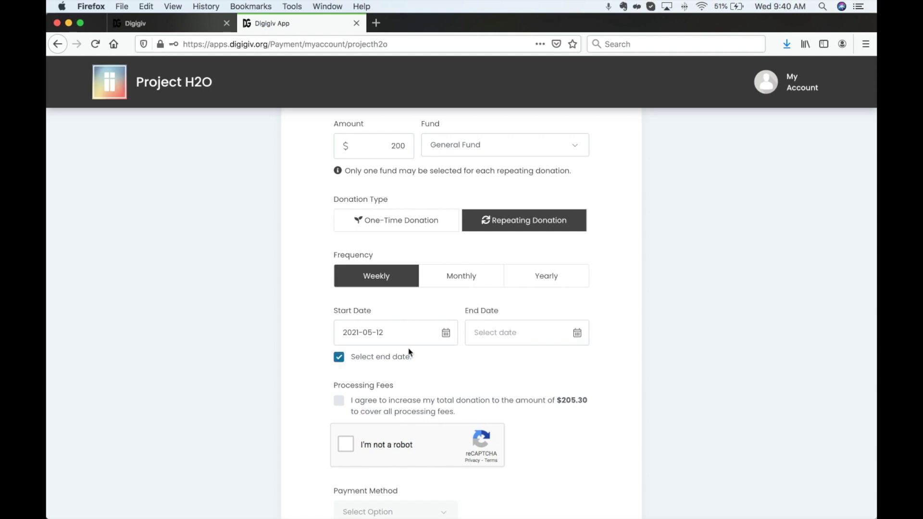
{"action": "left_click", "coordinate": [522, 330]}
{"action": "left_click", "coordinate": [601, 183]}
{"action": "left_click", "coordinate": [603, 185]}
{"action": "left_click", "coordinate": [603, 184]}
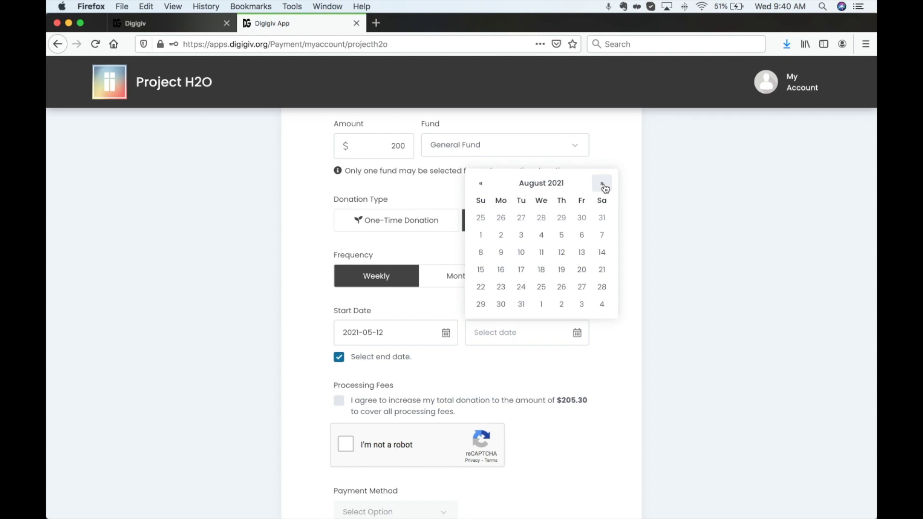
{"action": "left_click", "coordinate": [562, 253]}
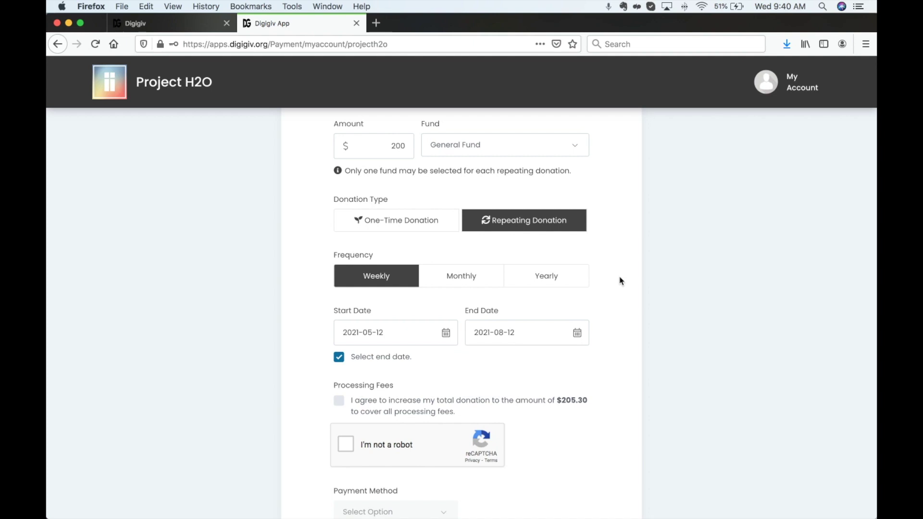
{"action": "left_click", "coordinate": [339, 404]}
{"action": "scroll", "coordinate": [331, 407], "scroll_direction": "down", "scroll_amount": 4}
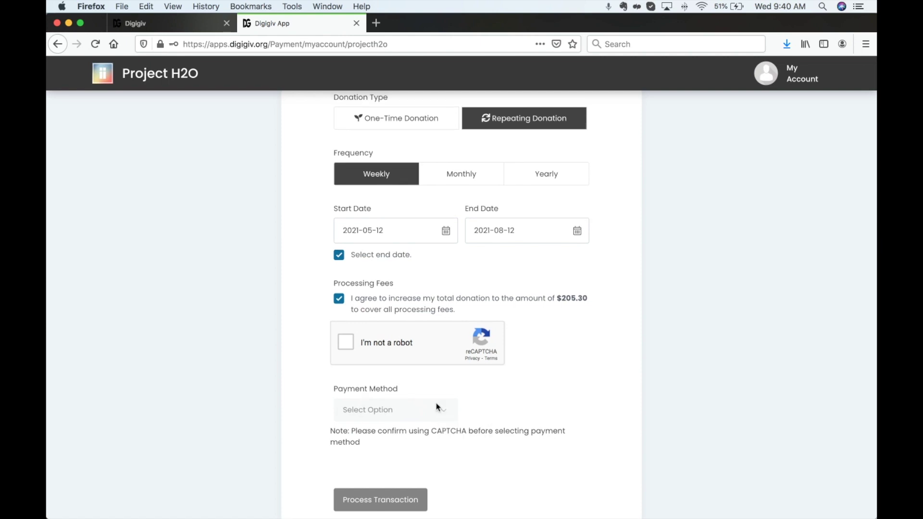
Leave the donation form and open the donor's account dashboard
{"action": "scroll", "coordinate": [441, 408], "scroll_direction": "up", "scroll_amount": 3}
{"action": "scroll", "coordinate": [437, 407], "scroll_direction": "up", "scroll_amount": 2}
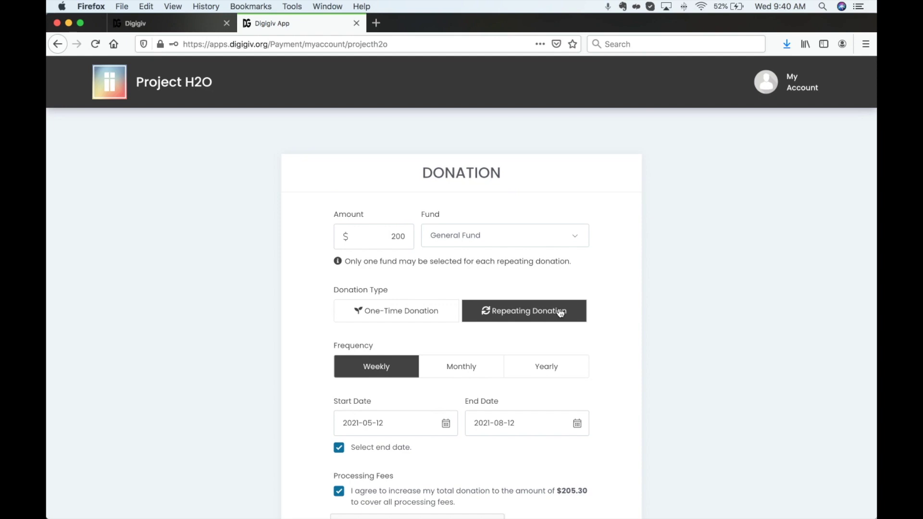
{"action": "left_click", "coordinate": [781, 96]}
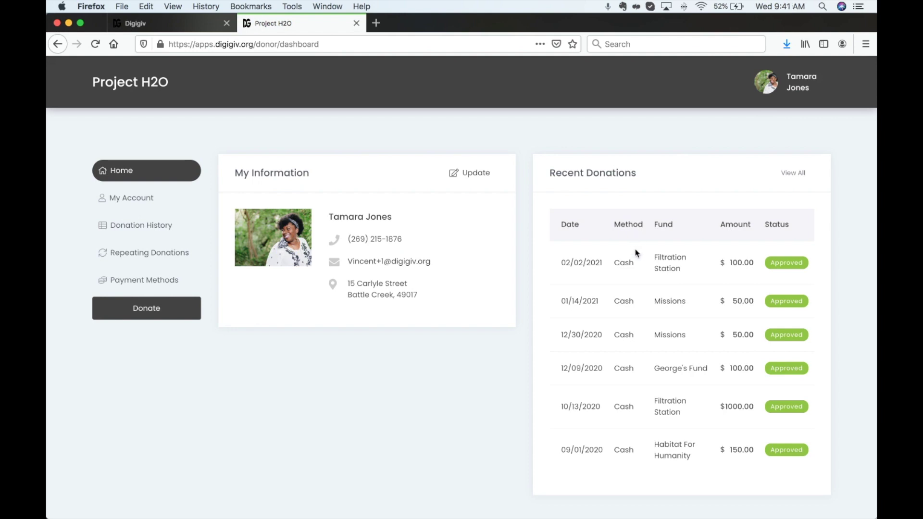
View the donor's account information page and open the donation history
{"action": "left_click", "coordinate": [140, 205]}
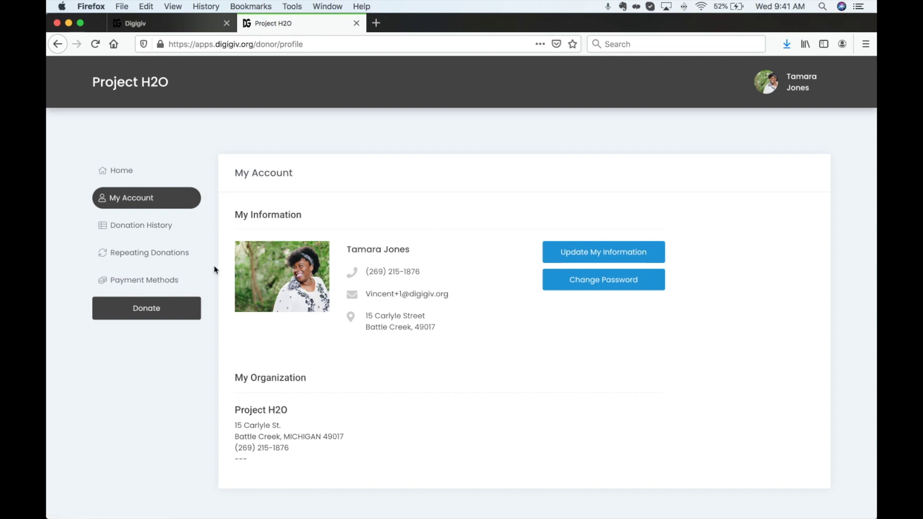
{"action": "left_click", "coordinate": [139, 229]}
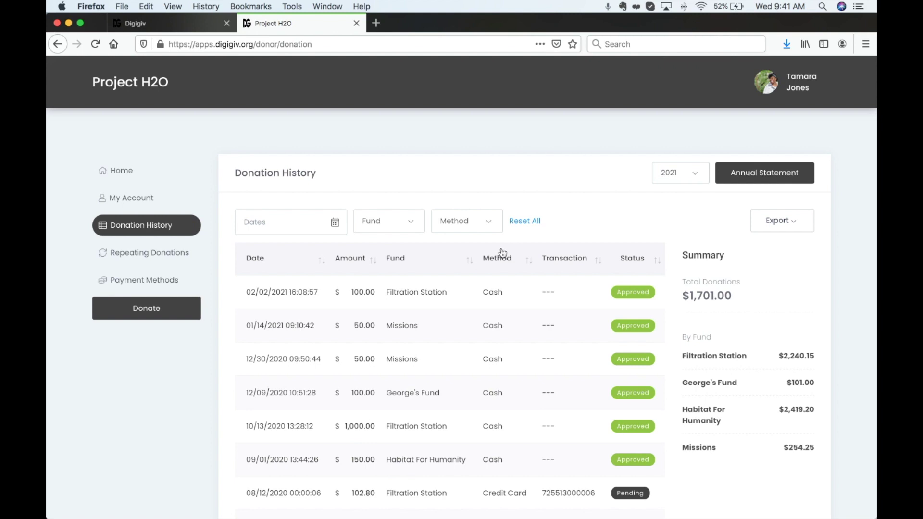
Set the statement year to 2020 and open the donor's annual statement for that year
{"action": "left_click", "coordinate": [709, 176]}
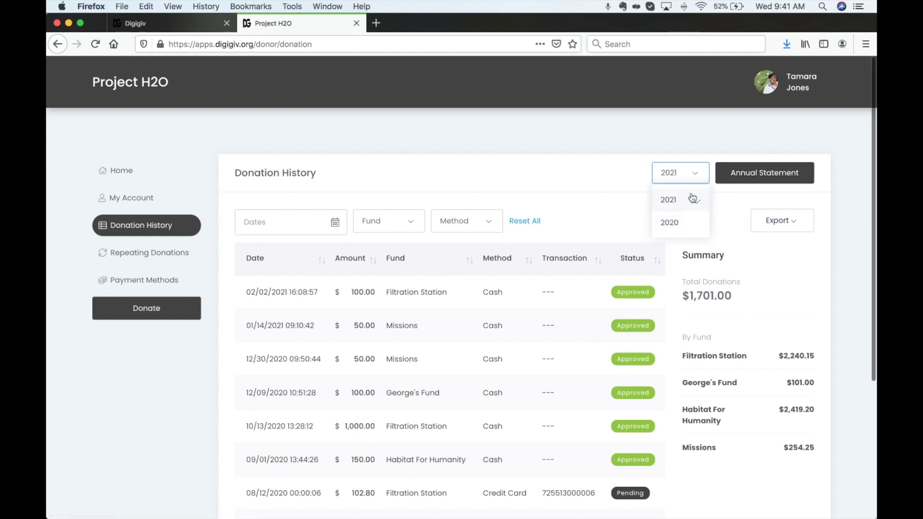
{"action": "left_click", "coordinate": [679, 225]}
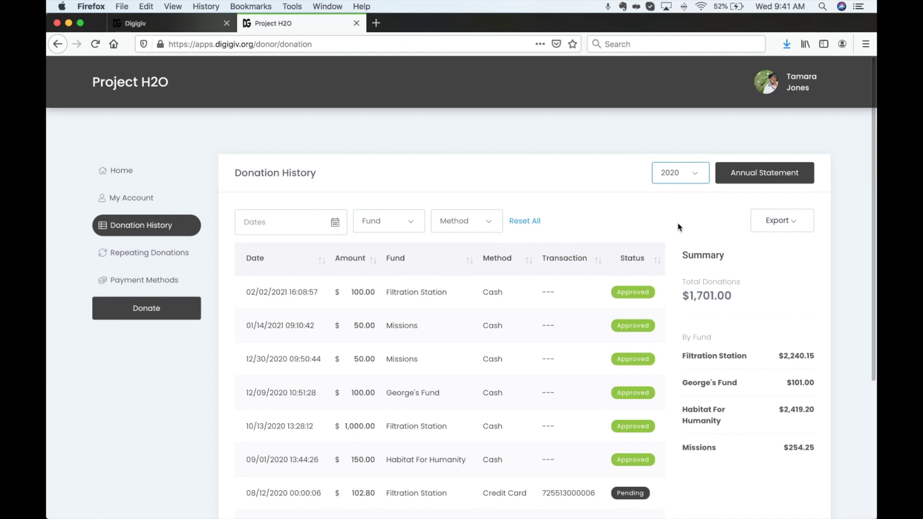
{"action": "left_click", "coordinate": [758, 181]}
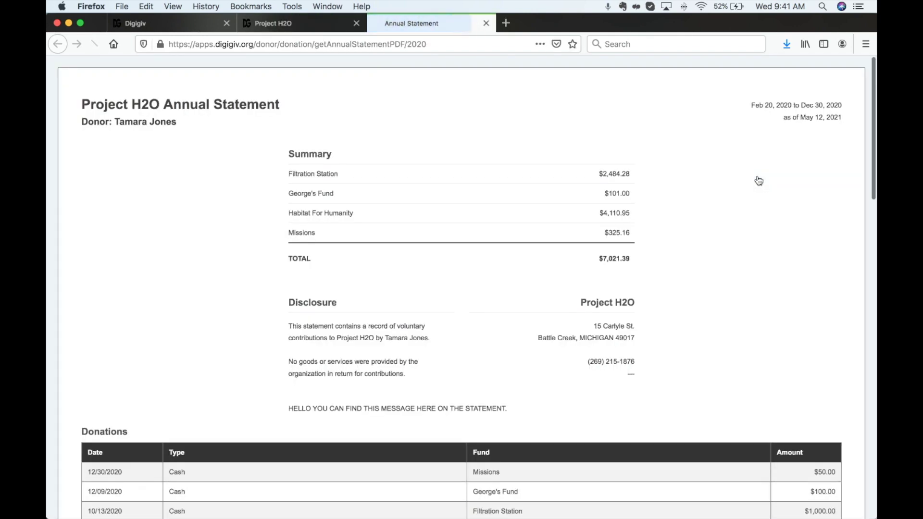
{"action": "left_click", "coordinate": [491, 187]}
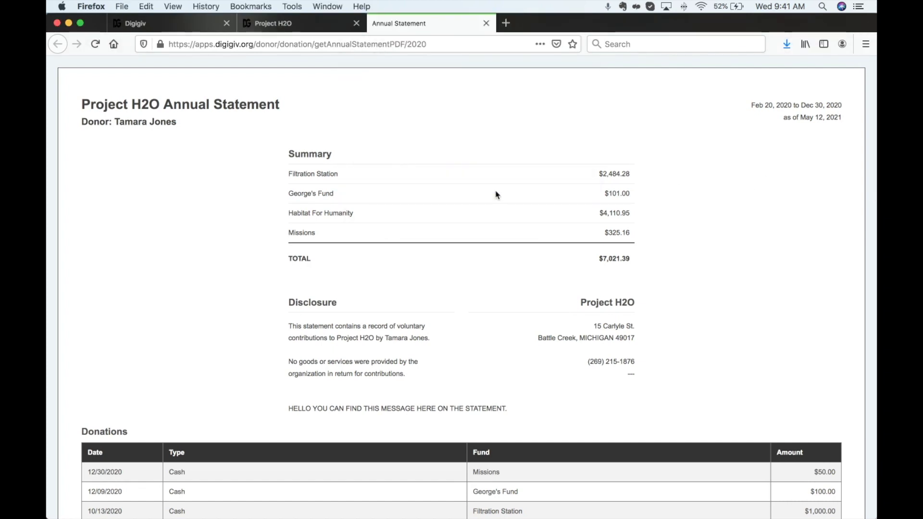
Examine the 2020 annual statement's fund summary and donations table, and highlight the custom message line above the table
{"action": "scroll", "coordinate": [497, 195], "scroll_direction": "down", "scroll_amount": 1}
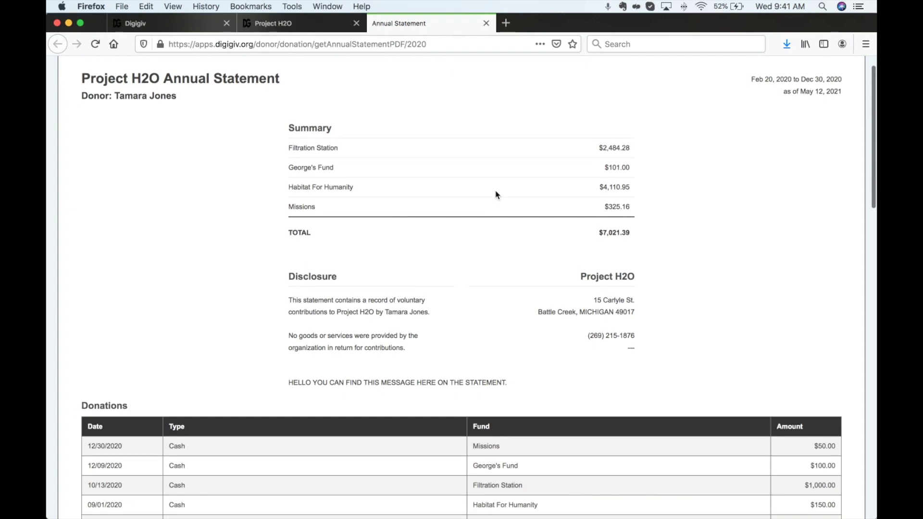
{"action": "scroll", "coordinate": [497, 195], "scroll_direction": "down", "scroll_amount": 6}
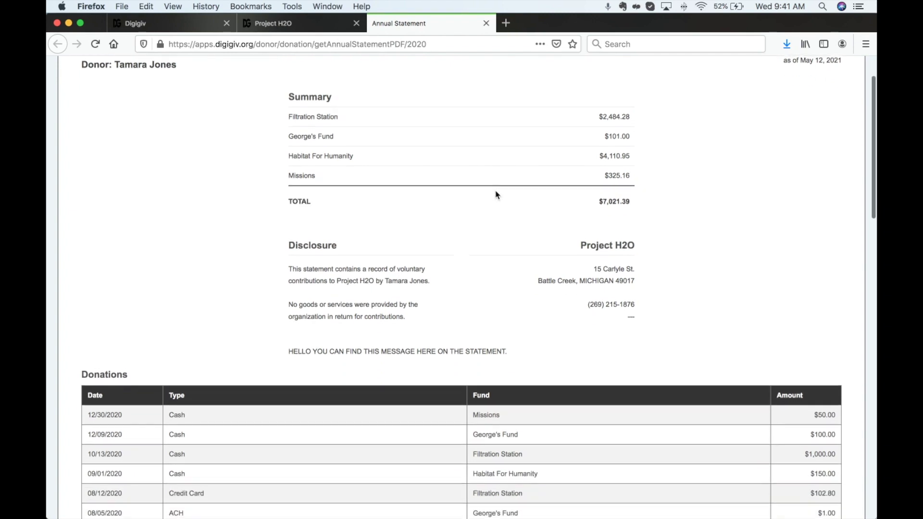
{"action": "scroll", "coordinate": [497, 194], "scroll_direction": "down", "scroll_amount": 1}
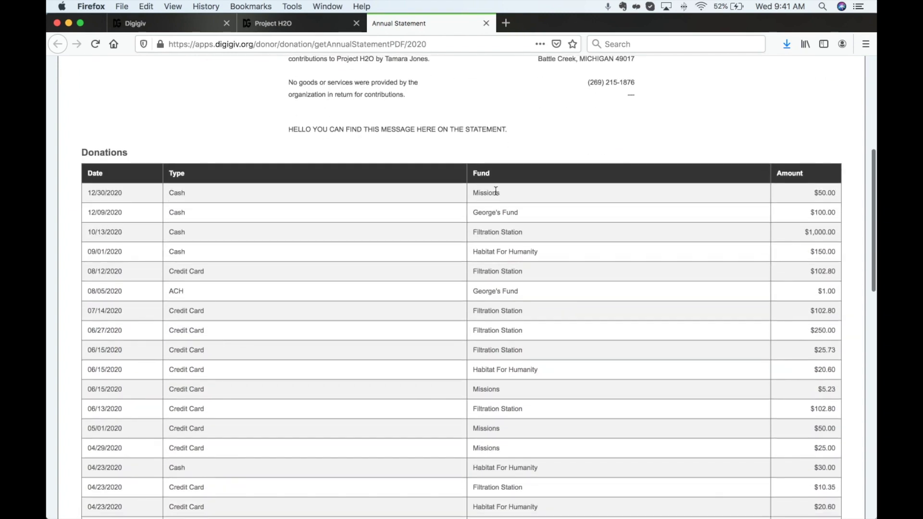
{"action": "scroll", "coordinate": [497, 194], "scroll_direction": "down", "scroll_amount": 3}
{"action": "scroll", "coordinate": [496, 195], "scroll_direction": "down", "scroll_amount": 5}
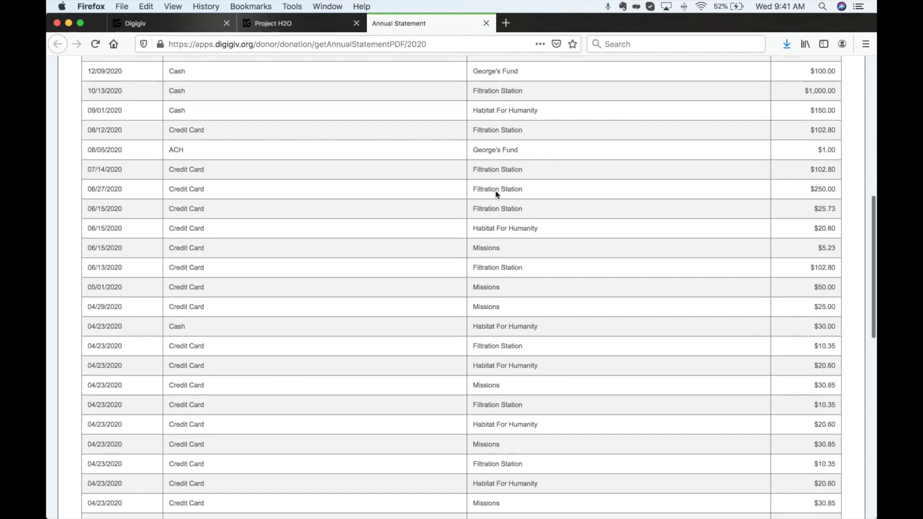
{"action": "scroll", "coordinate": [496, 191], "scroll_direction": "down", "scroll_amount": 20}
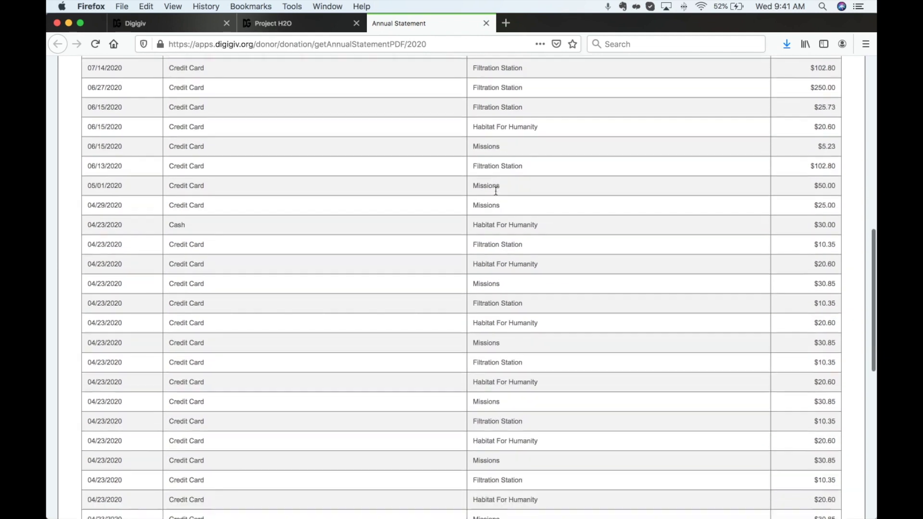
{"action": "scroll", "coordinate": [496, 191], "scroll_direction": "up", "scroll_amount": 20}
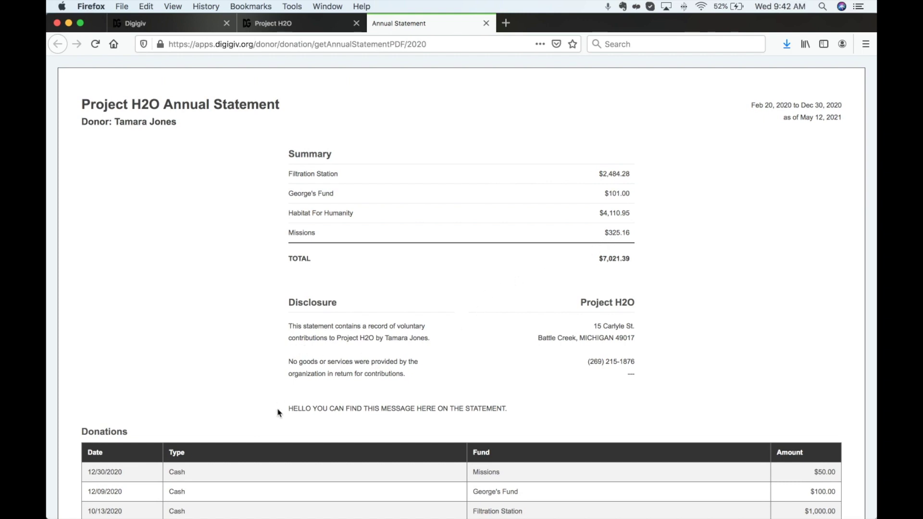
{"action": "left_click_drag", "start_coordinate": [278, 413], "coordinate": [523, 410]}
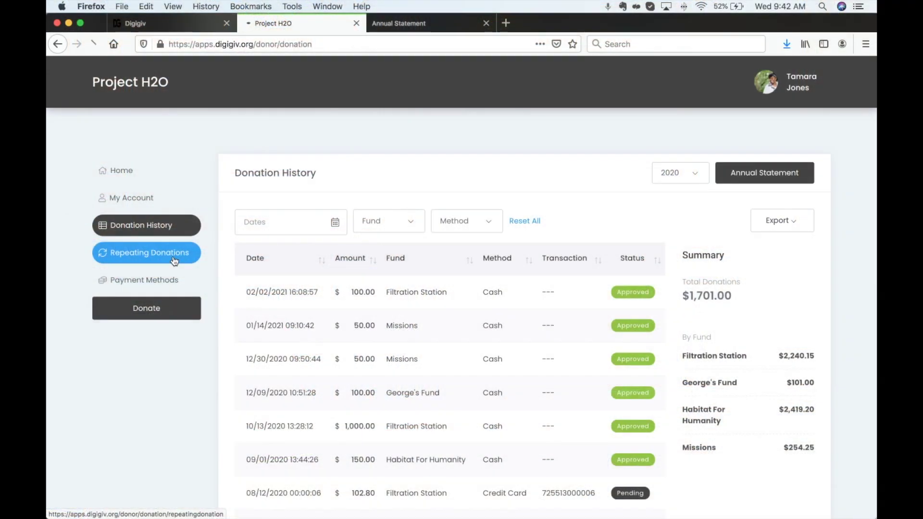
Return to the donor portal to view the repeating donations and saved payment methods, ending on a new donation form
{"action": "left_click", "coordinate": [174, 260]}
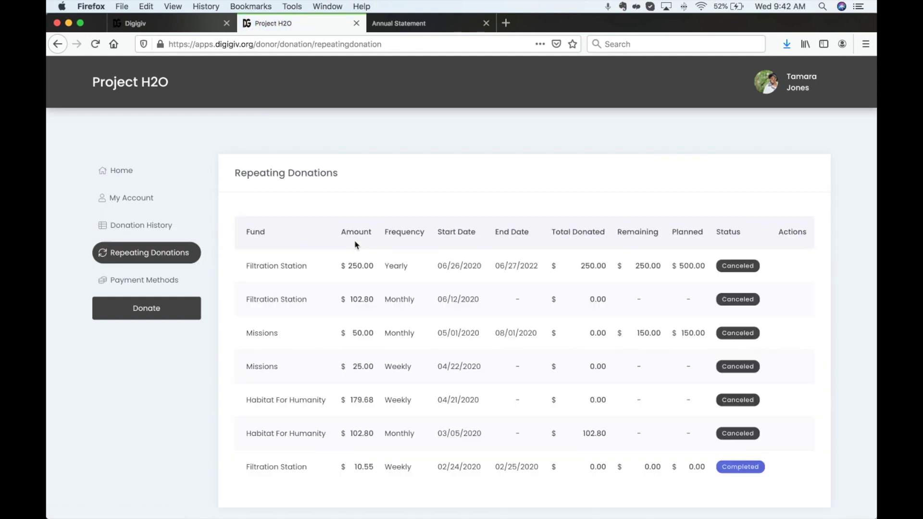
{"action": "left_click", "coordinate": [147, 282]}
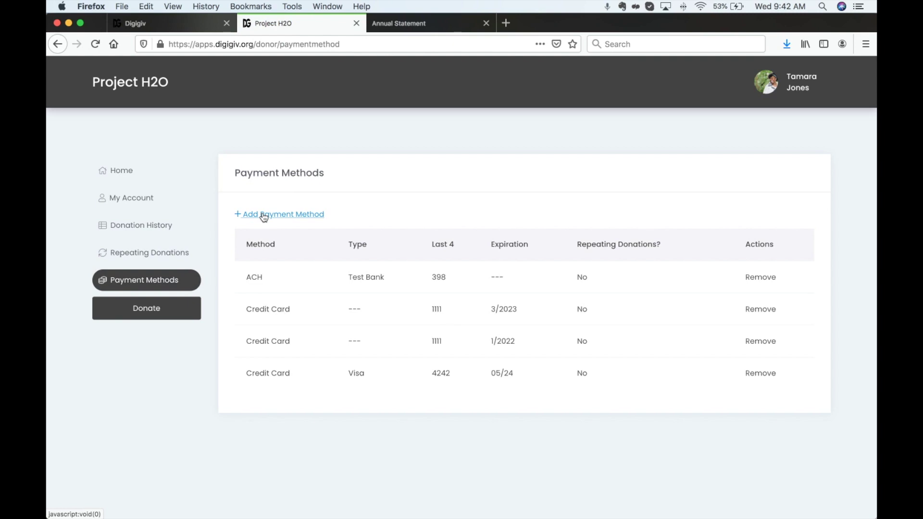
{"action": "left_click", "coordinate": [175, 316]}
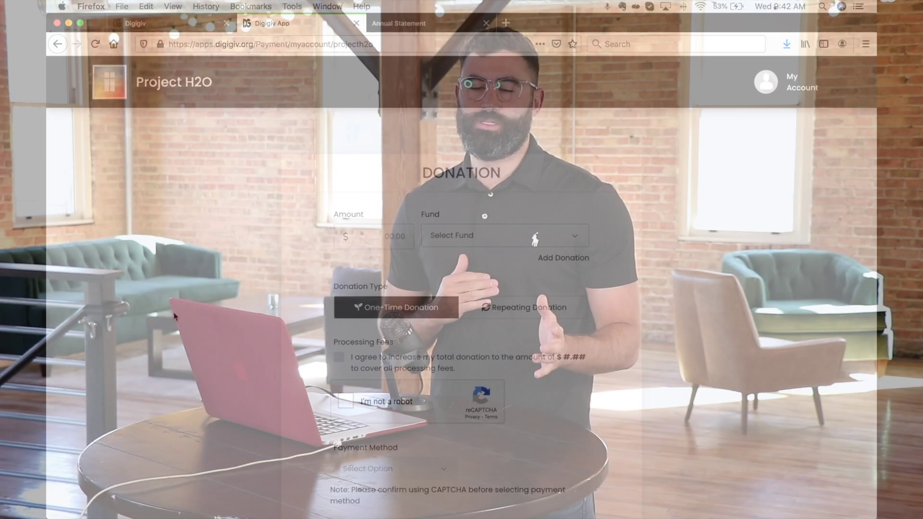